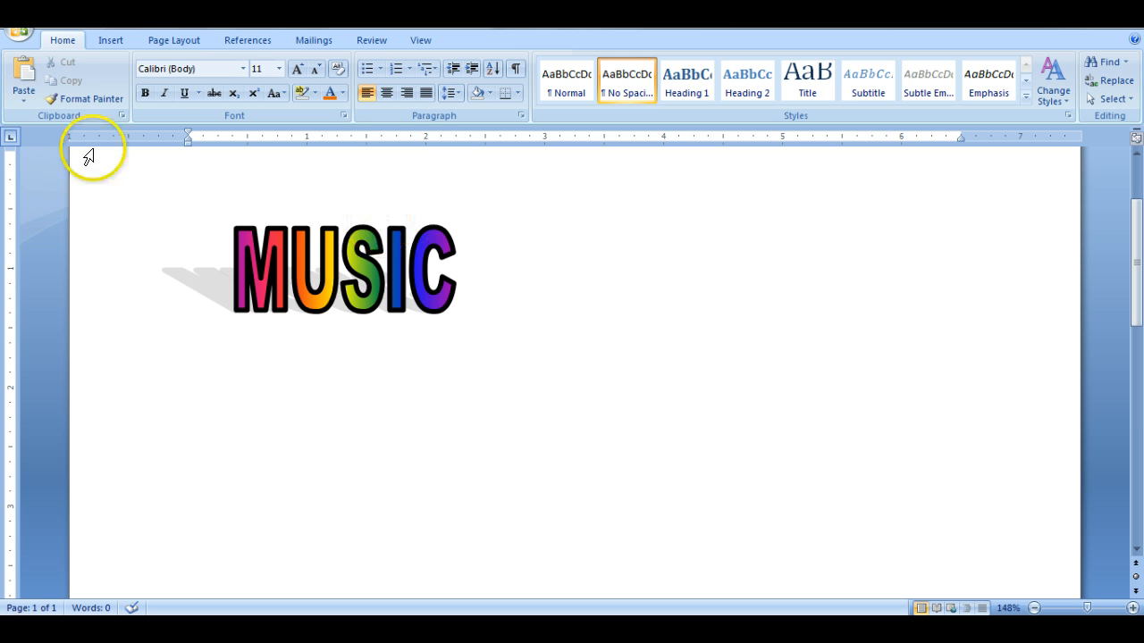
- Draw a blank text box about 3.15" wide and 1.35" high beside the MUSIC WordArt
left_click(110, 40)
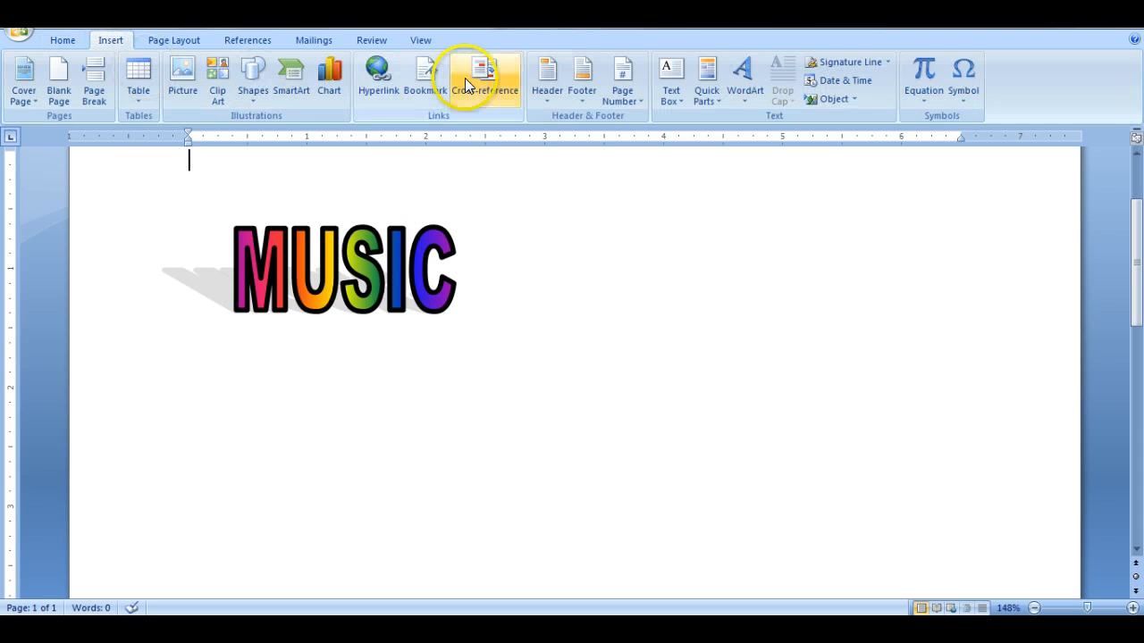
left_click(666, 82)
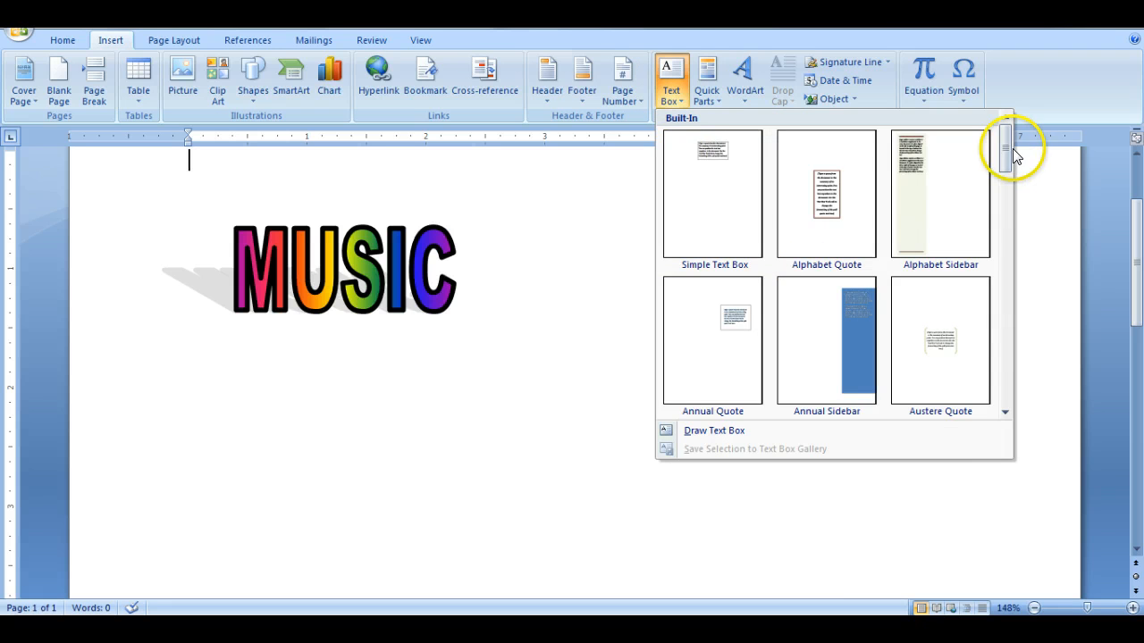
mouse_move(1008, 152)
left_mouse_down()
mouse_move(1007, 285)
mouse_move(1010, 152)
left_mouse_up()
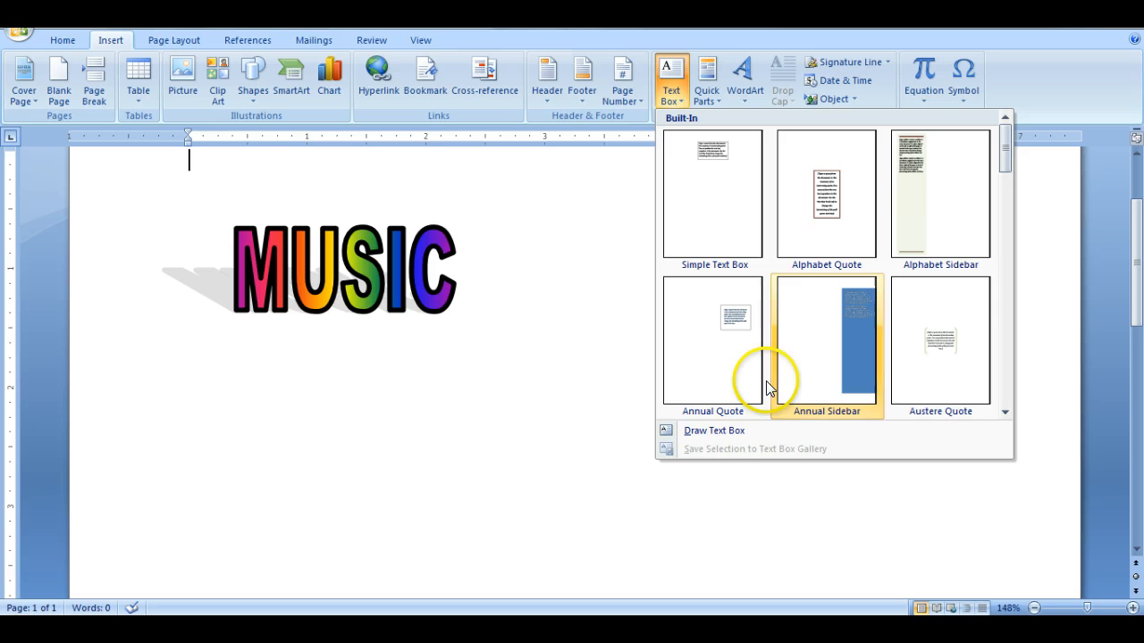
left_click(698, 433)
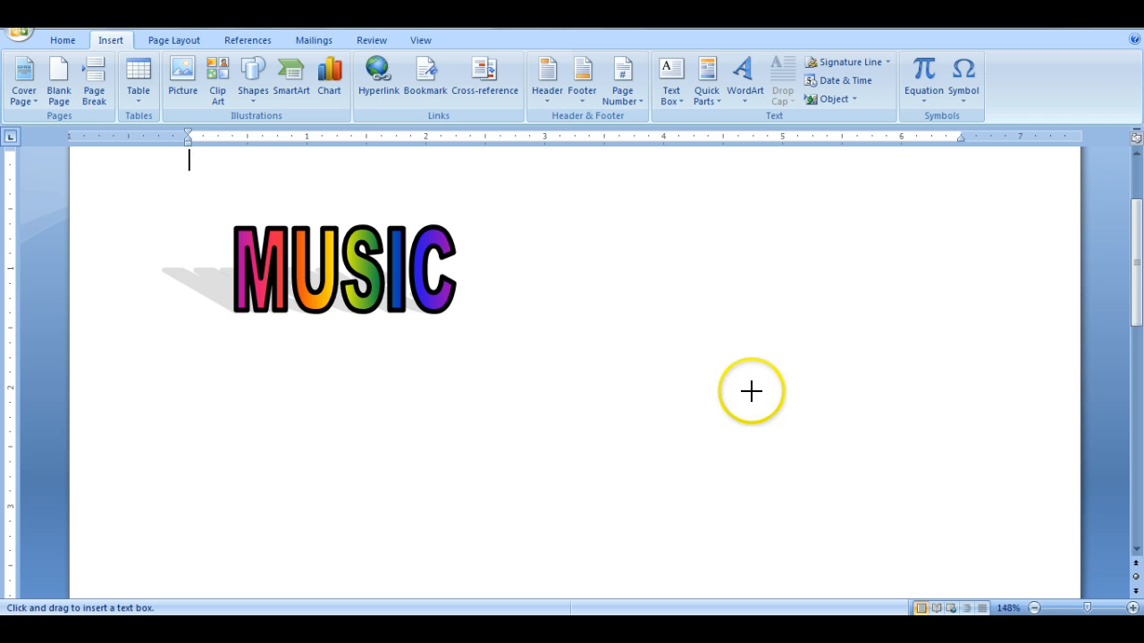
left_click_drag(503, 213, 724, 368)
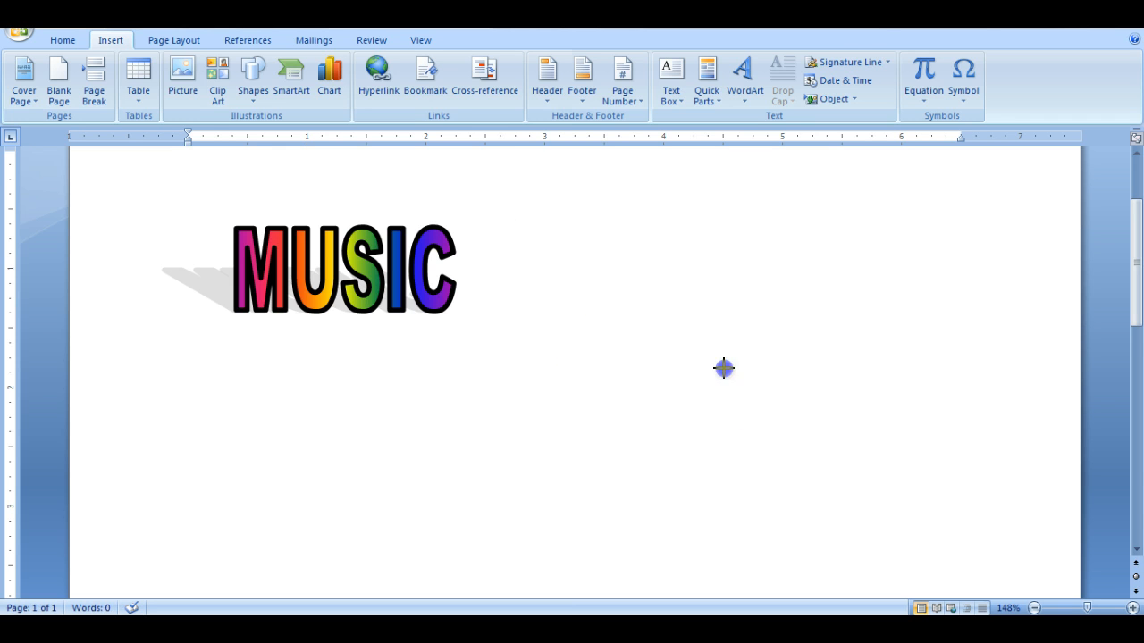
left_click_drag(875, 370, 875, 373)
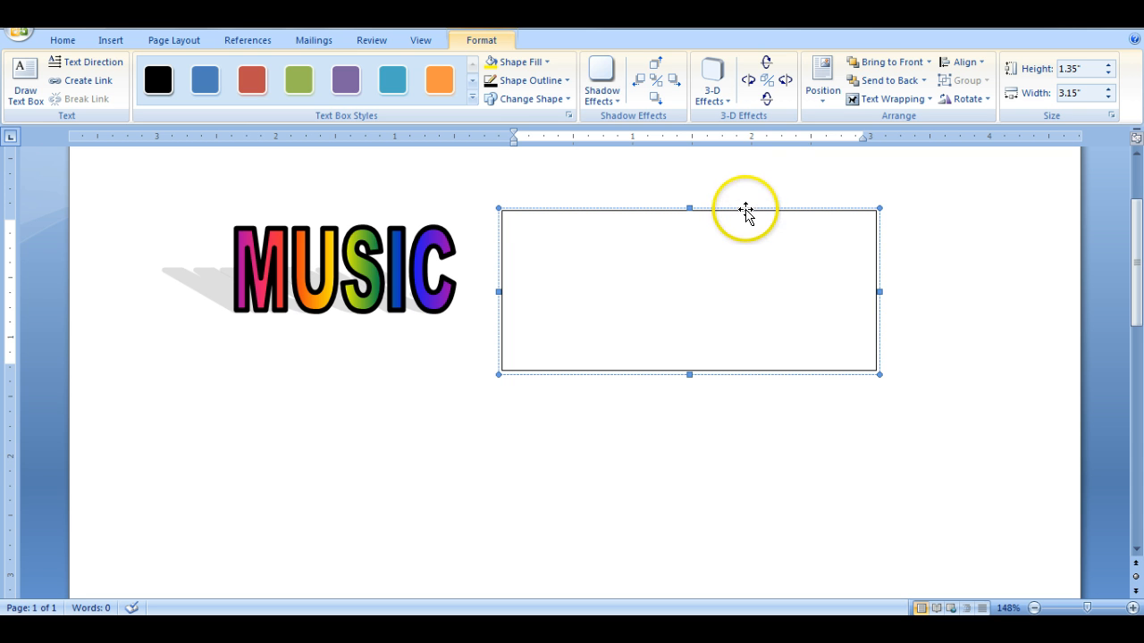
- Reposition the text box slightly farther to the right of the MUSIC WordArt
left_click_drag(745, 208, 640, 292)
left_click_drag(411, 218, 766, 206)
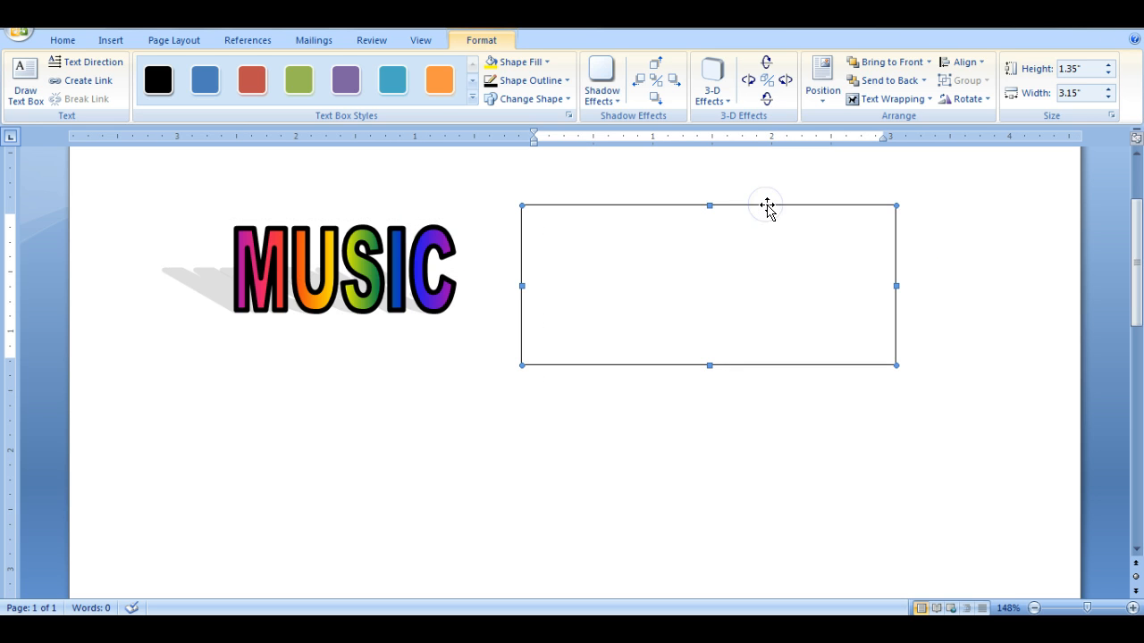
left_click(710, 263)
- Fill the text box with the standard yellow color
left_click(546, 62)
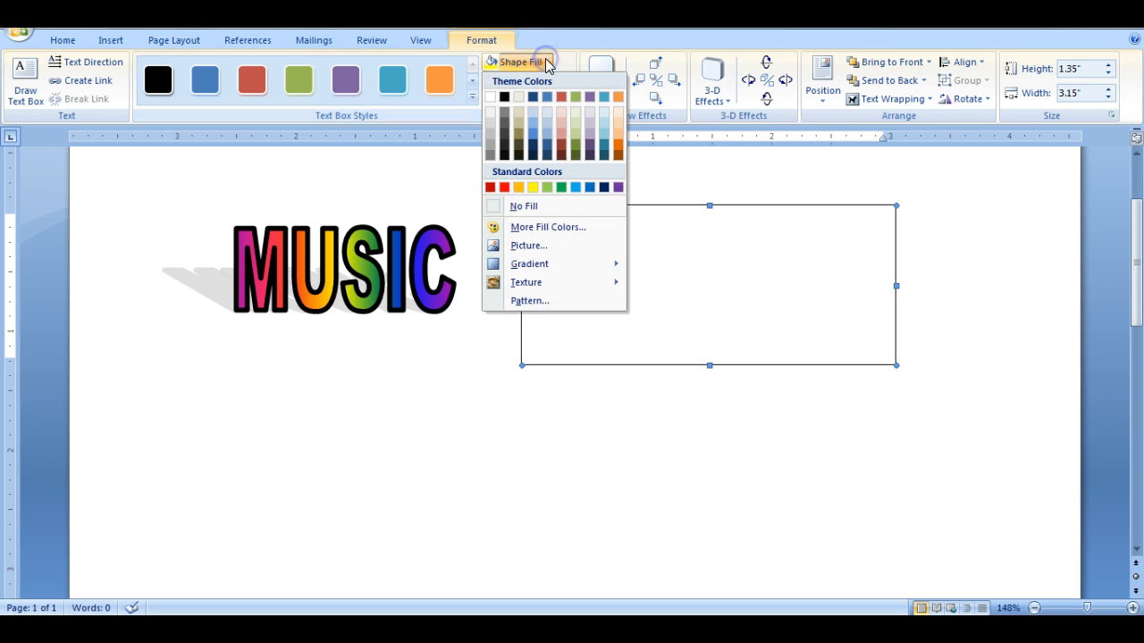
left_click(533, 187)
left_click(531, 186)
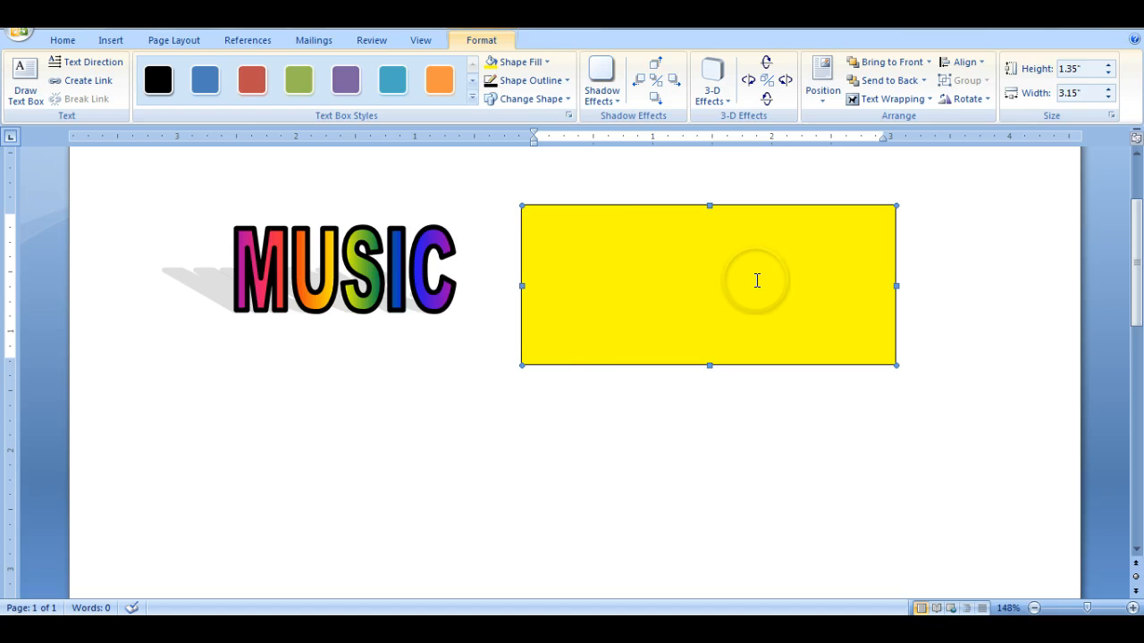
left_click(546, 61)
left_click(701, 312)
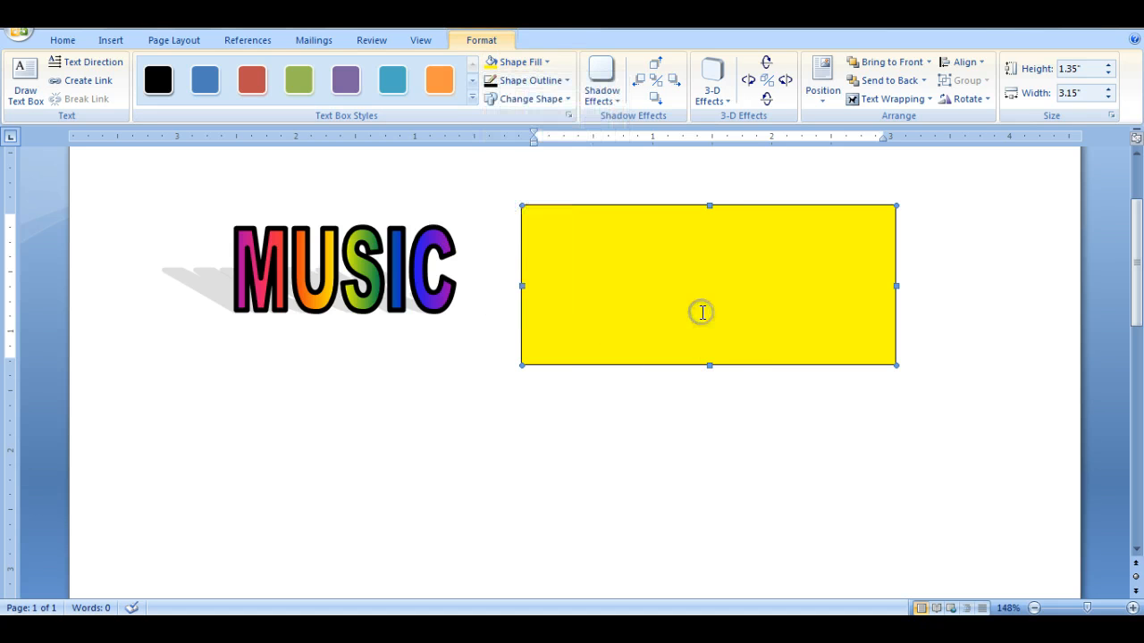
- Give the text box a standard red outline with a 3 pt weight
left_click(559, 80)
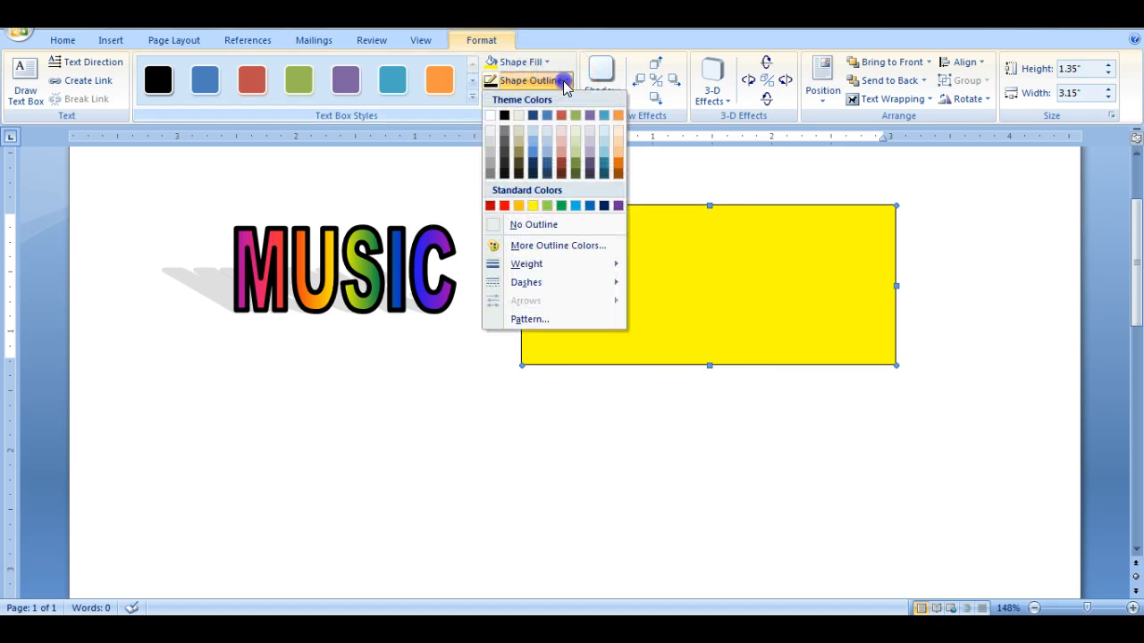
left_click(504, 207)
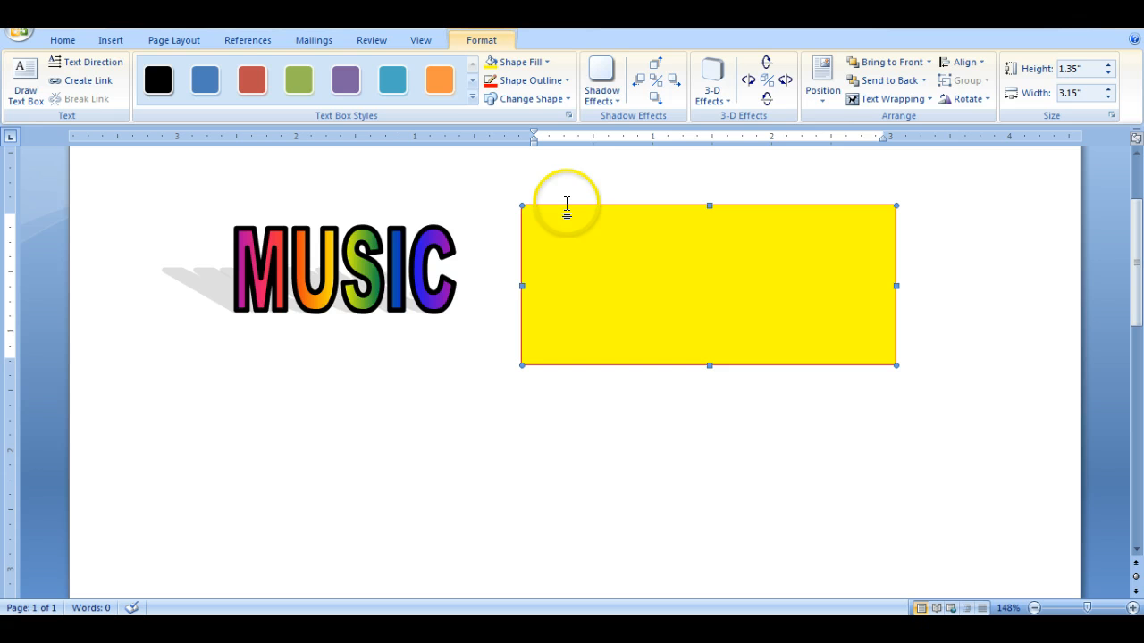
left_click(567, 80)
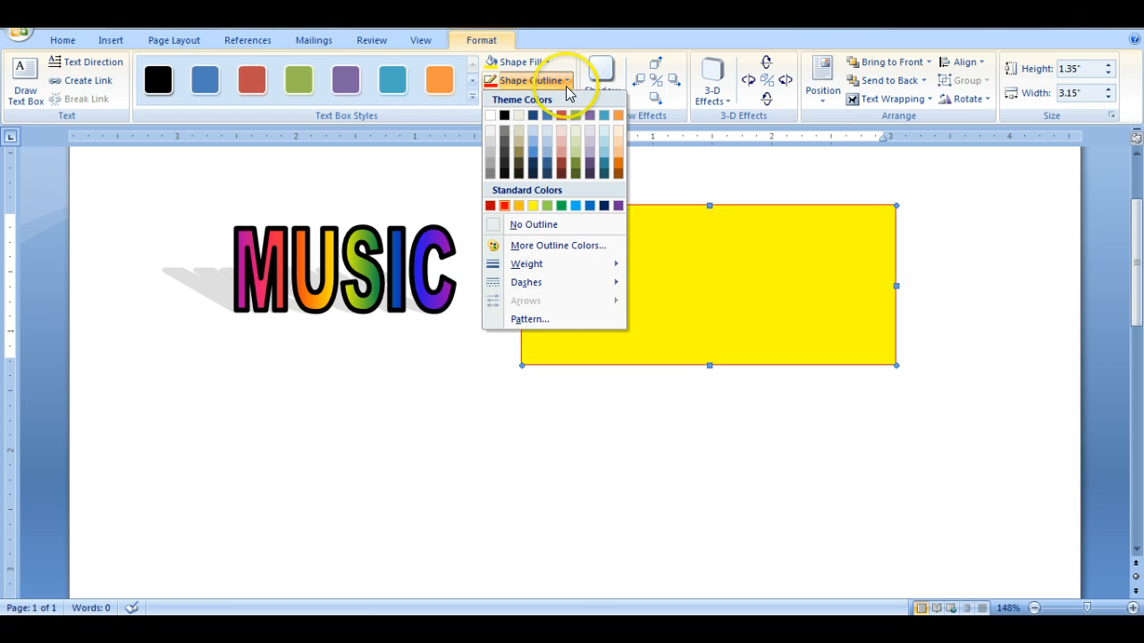
left_click(554, 265)
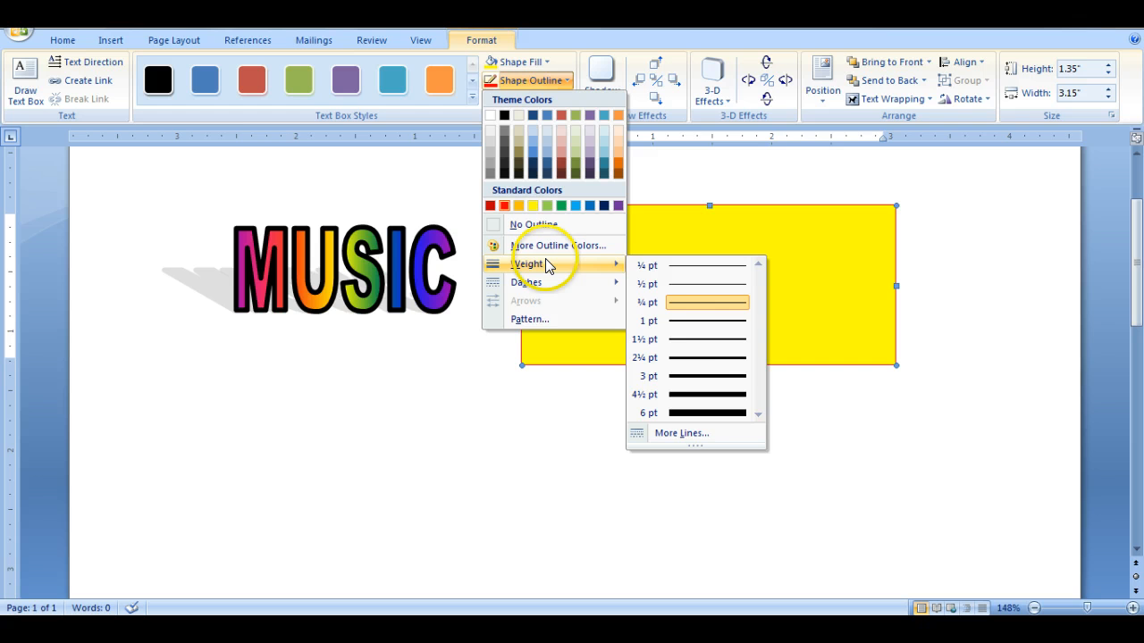
left_click(713, 376)
left_click(705, 284)
left_click(547, 432)
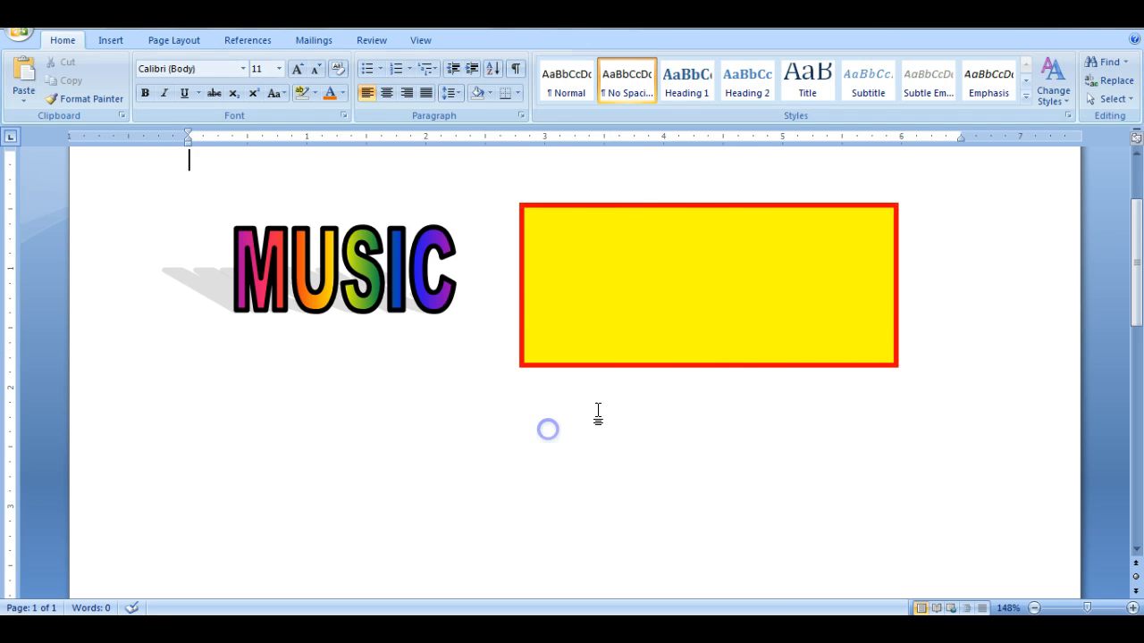
left_click(611, 239)
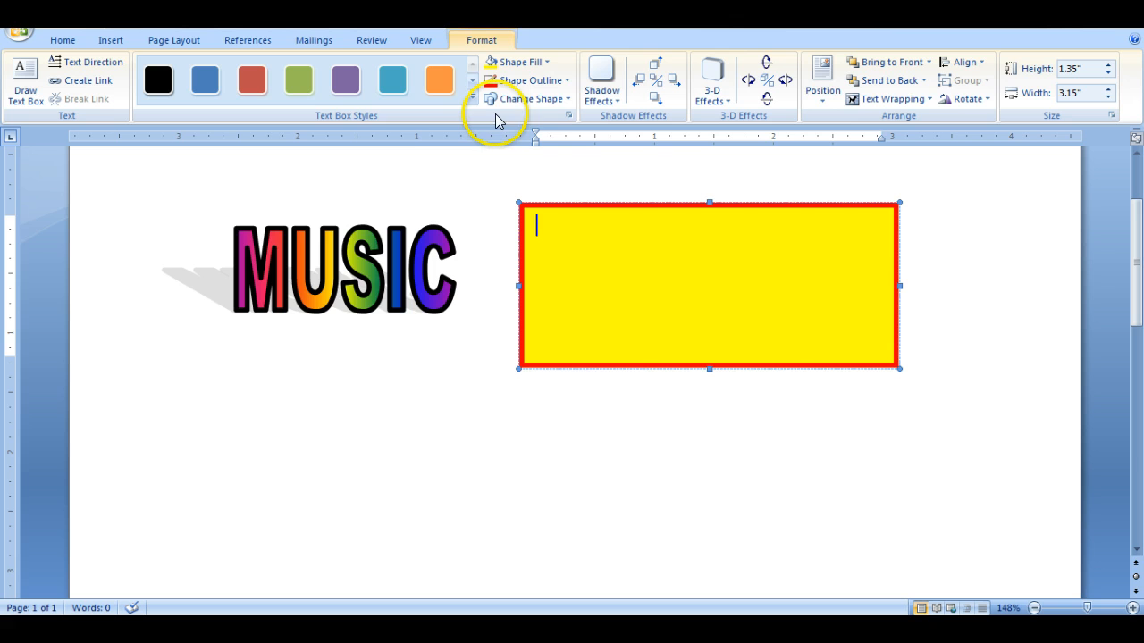
left_click(472, 97)
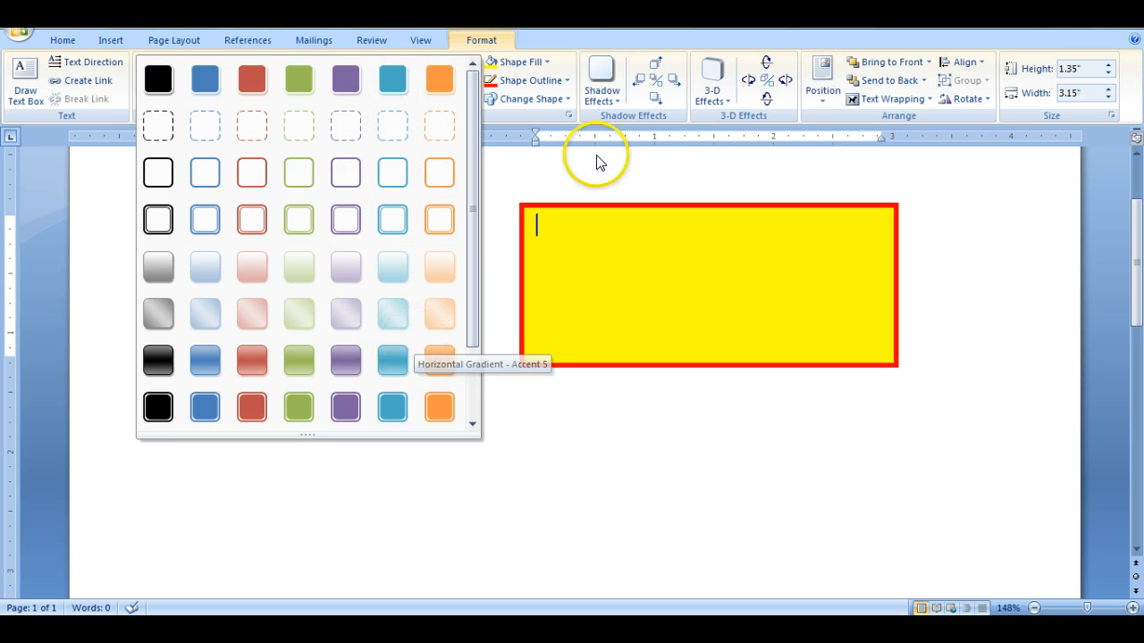
left_click(604, 166)
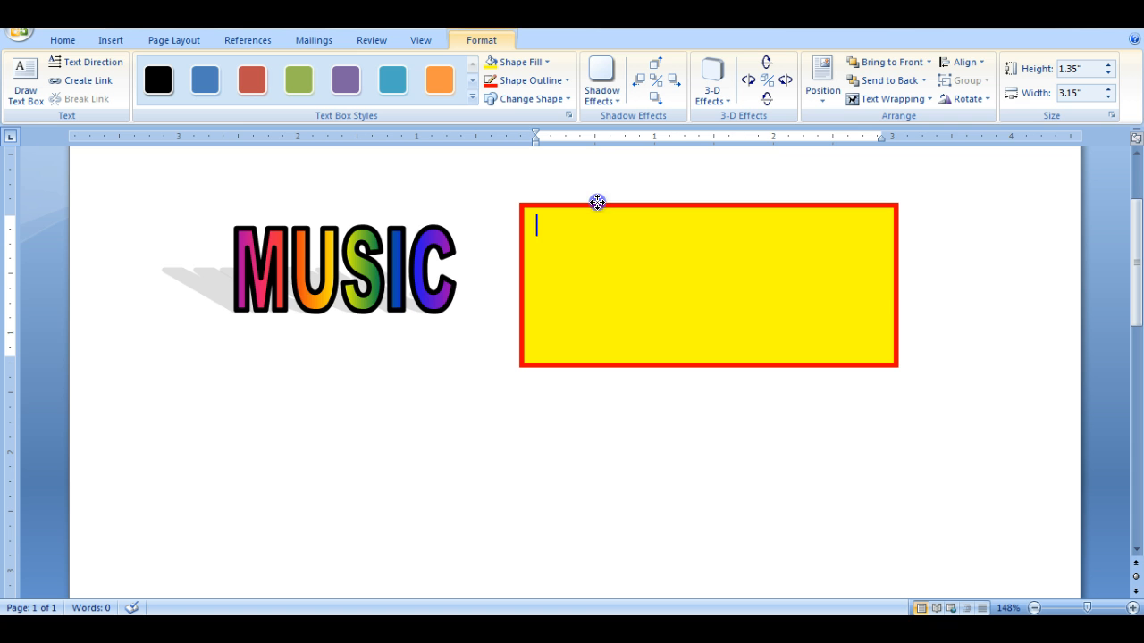
- Move the yellow text box over the MUSIC WordArt and set the box's text wrapping to Behind Text
left_click_drag(248, 192, 219, 193)
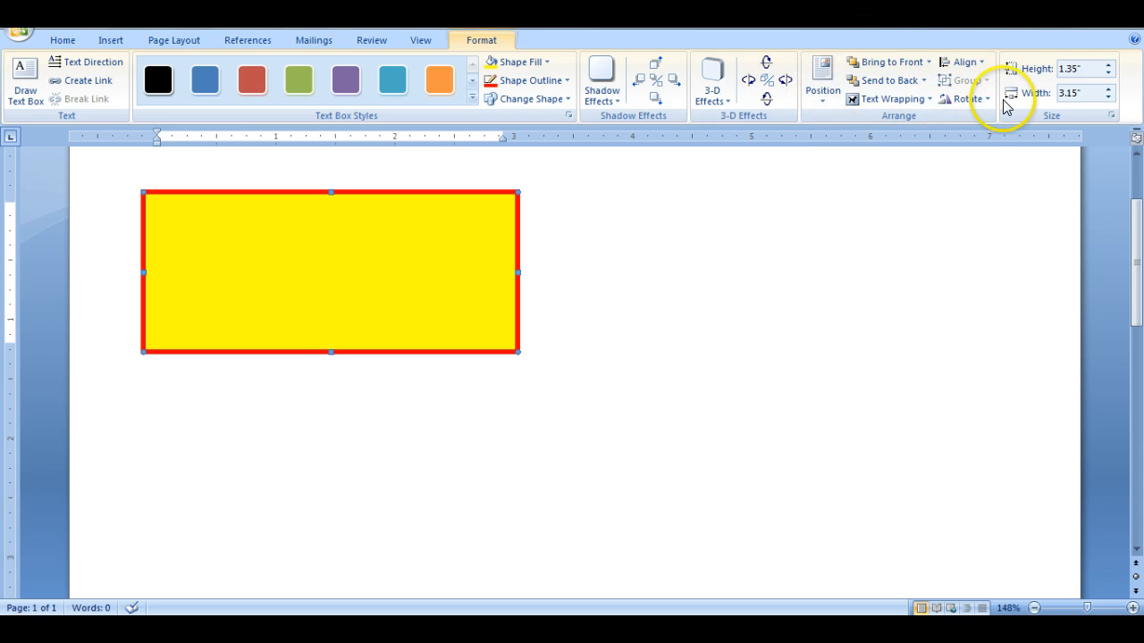
left_click(855, 104)
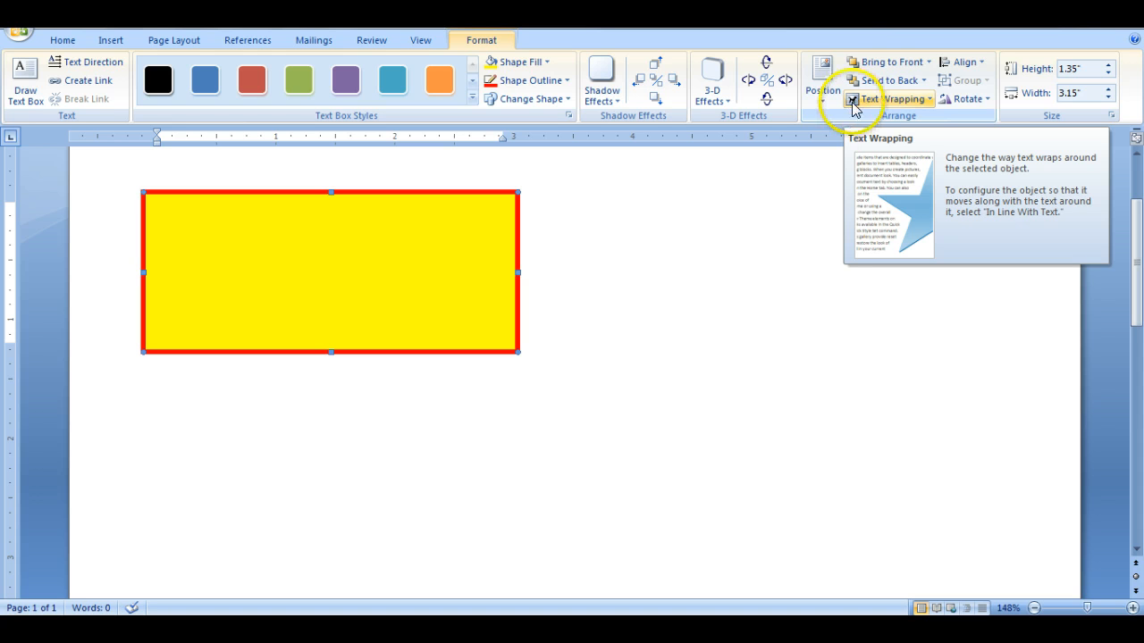
left_click(887, 101)
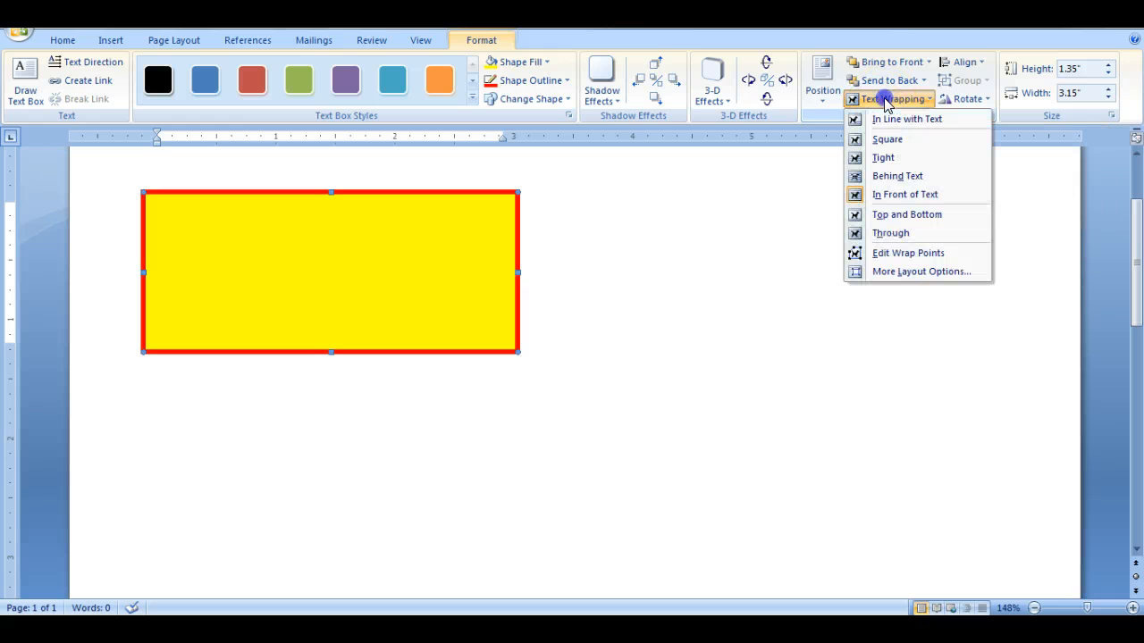
left_click(879, 199)
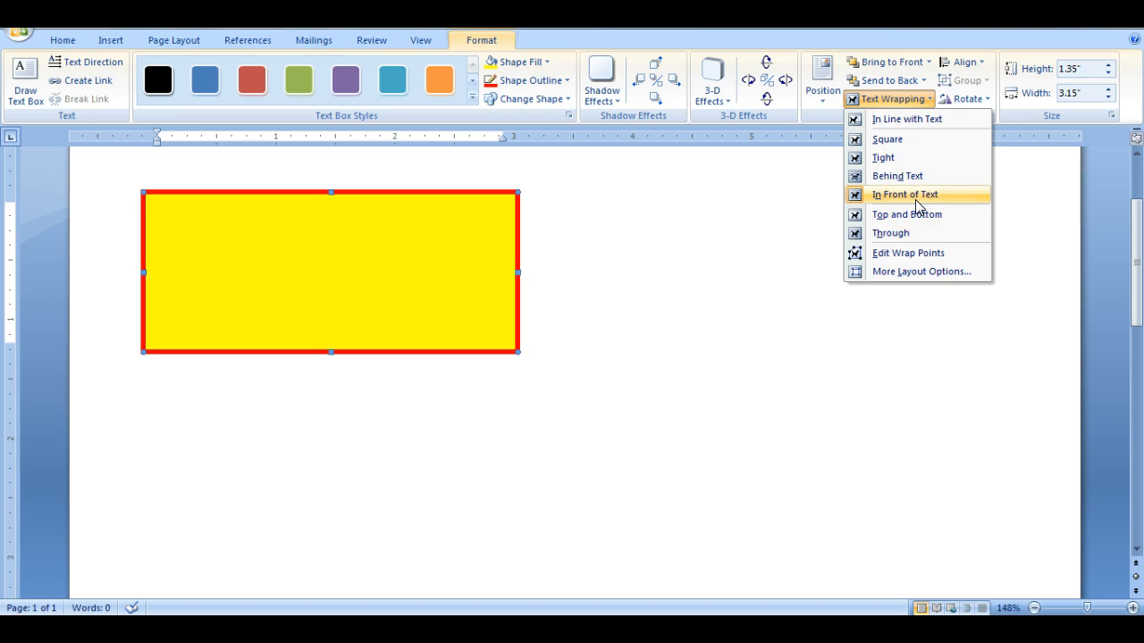
left_click(908, 178)
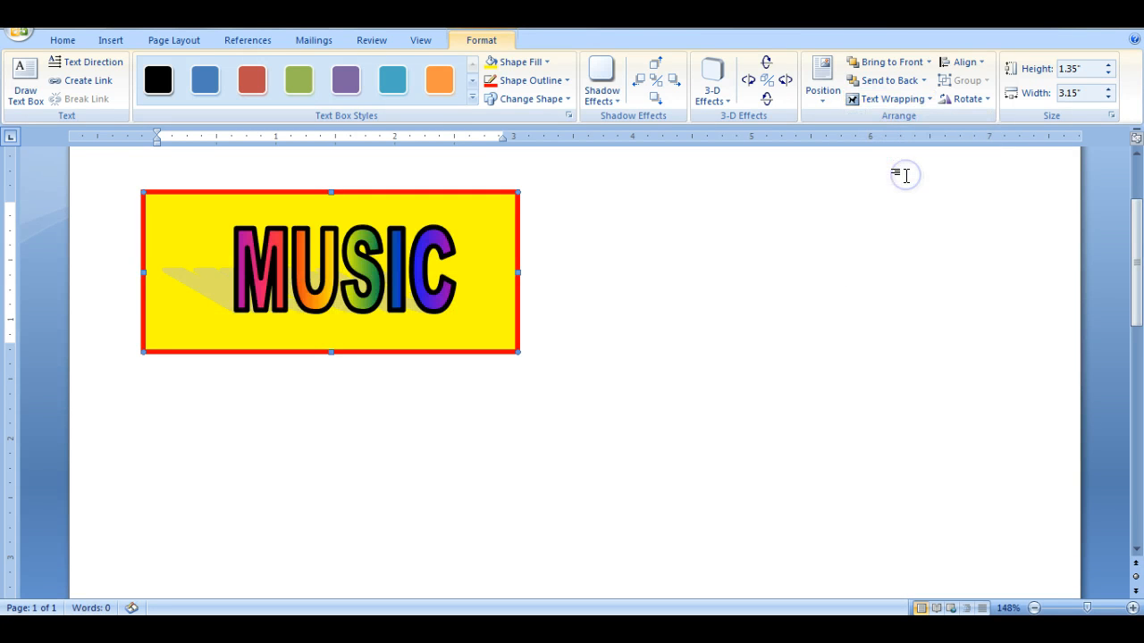
left_click(593, 250)
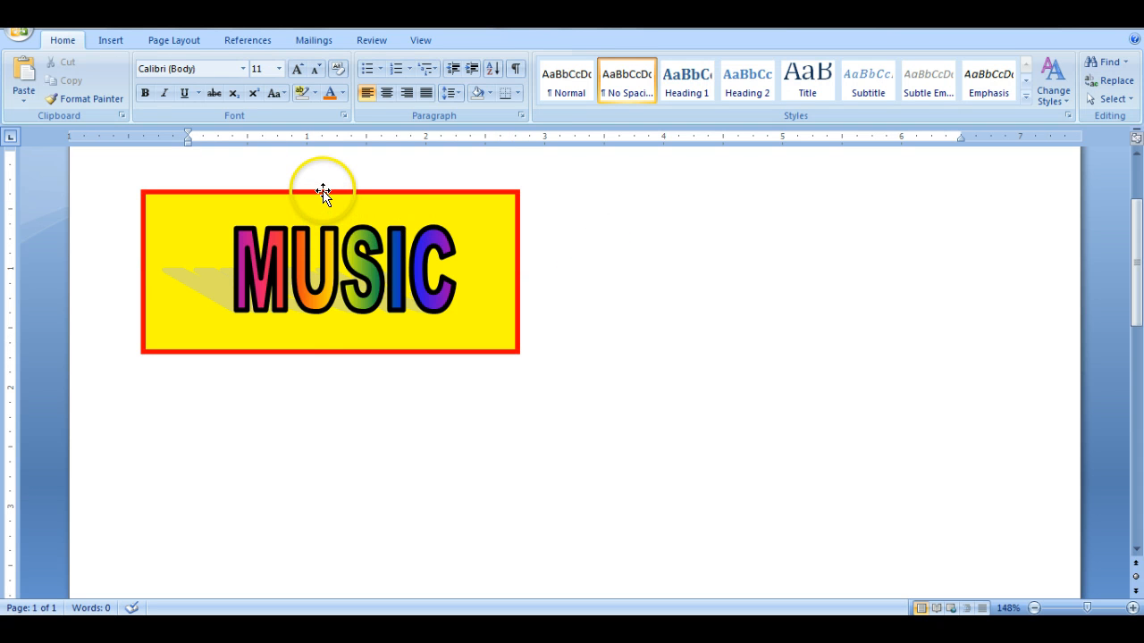
- Check which text wrapping option is applied to the MUSIC WordArt
left_click(327, 261)
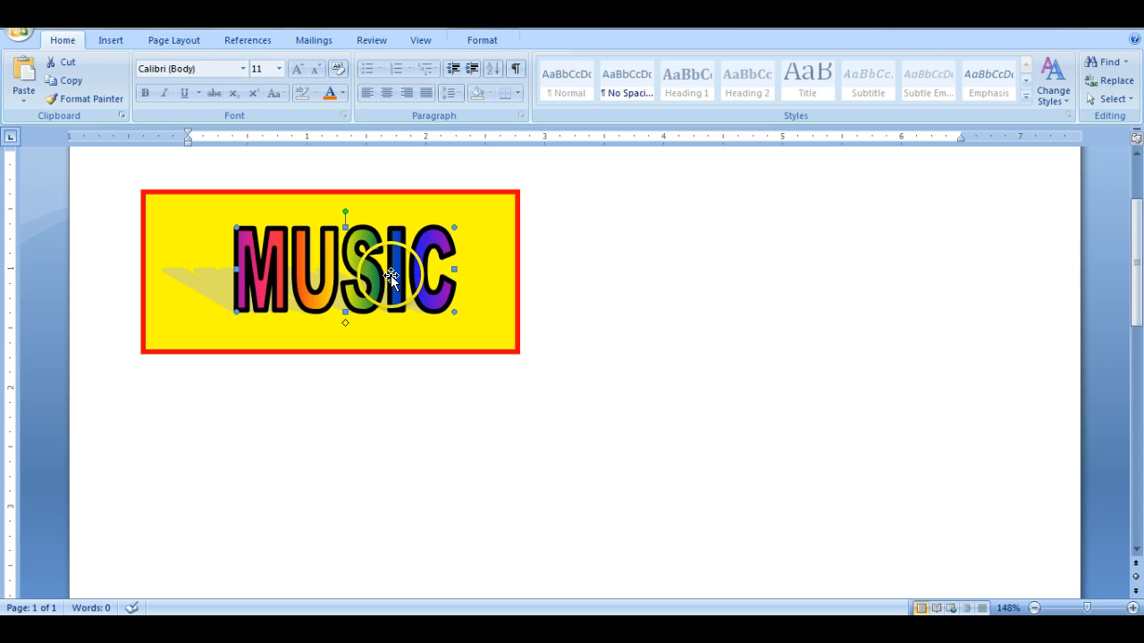
left_click(480, 40)
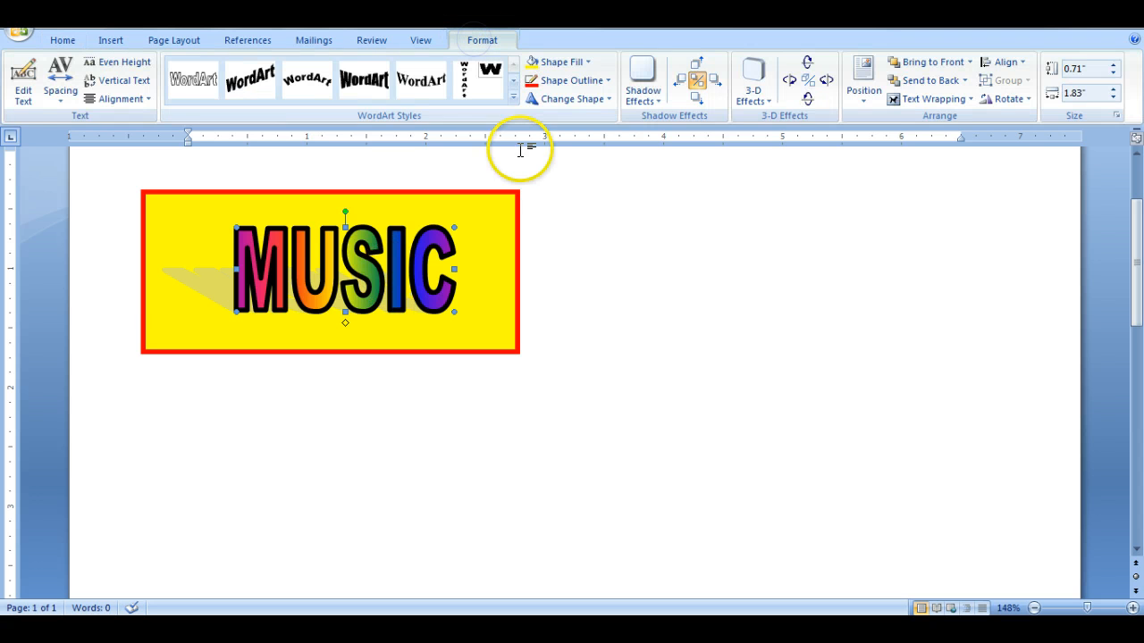
left_click(946, 101)
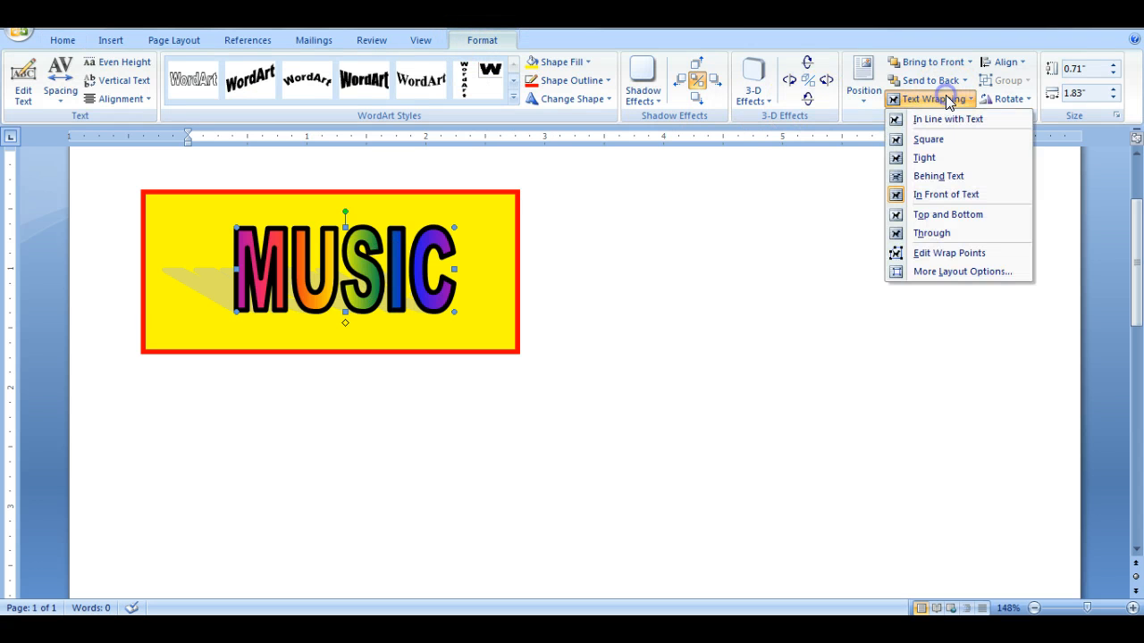
left_click(979, 201)
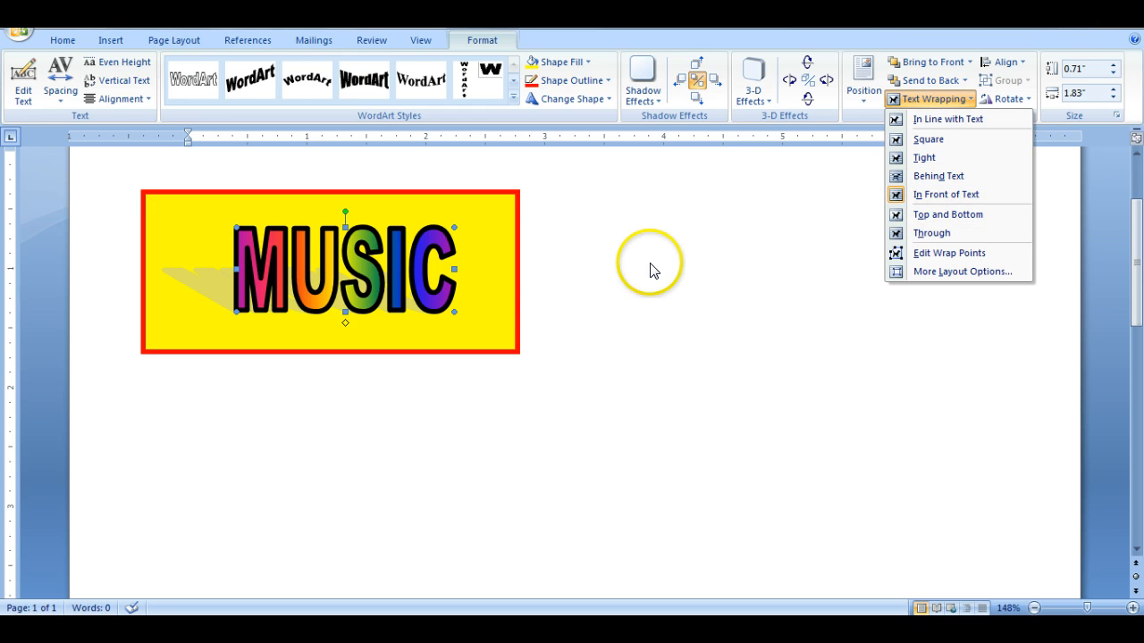
left_click(651, 268)
left_click(580, 298)
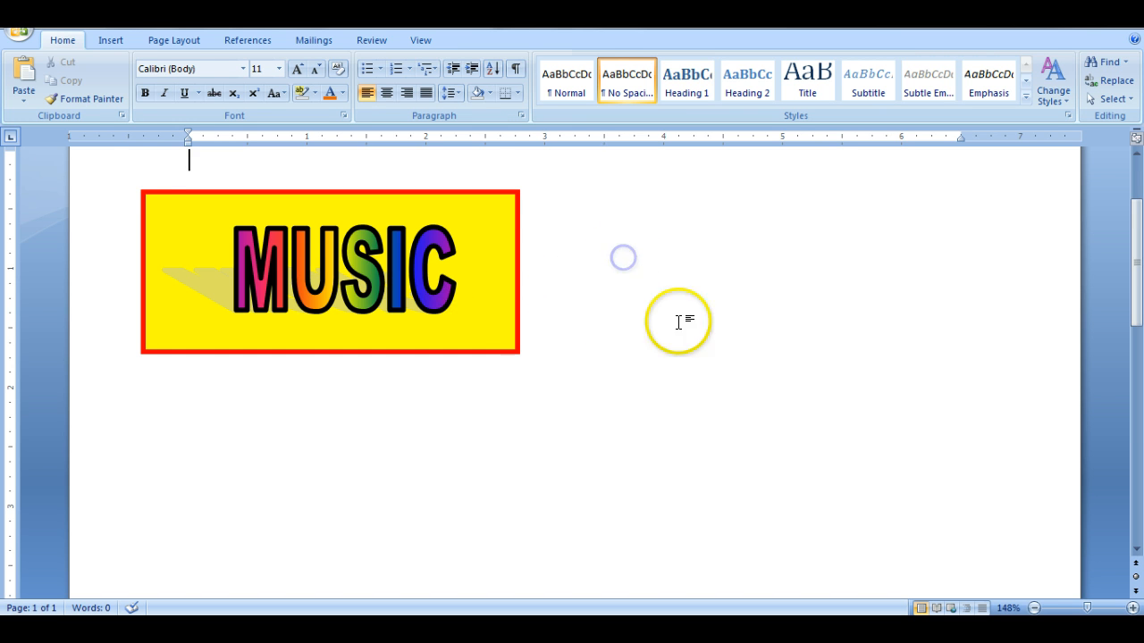
- Draw a Horizontal Scroll banner shape about 4.14" wide and 1.66" high below the yellow text box
left_click(119, 42)
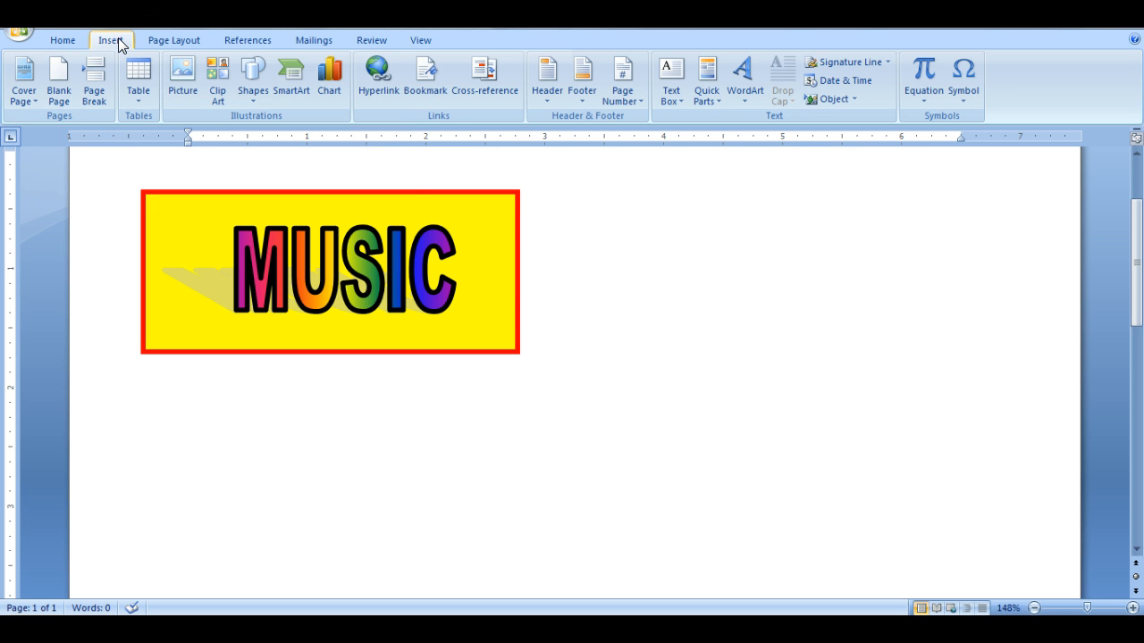
left_click(252, 94)
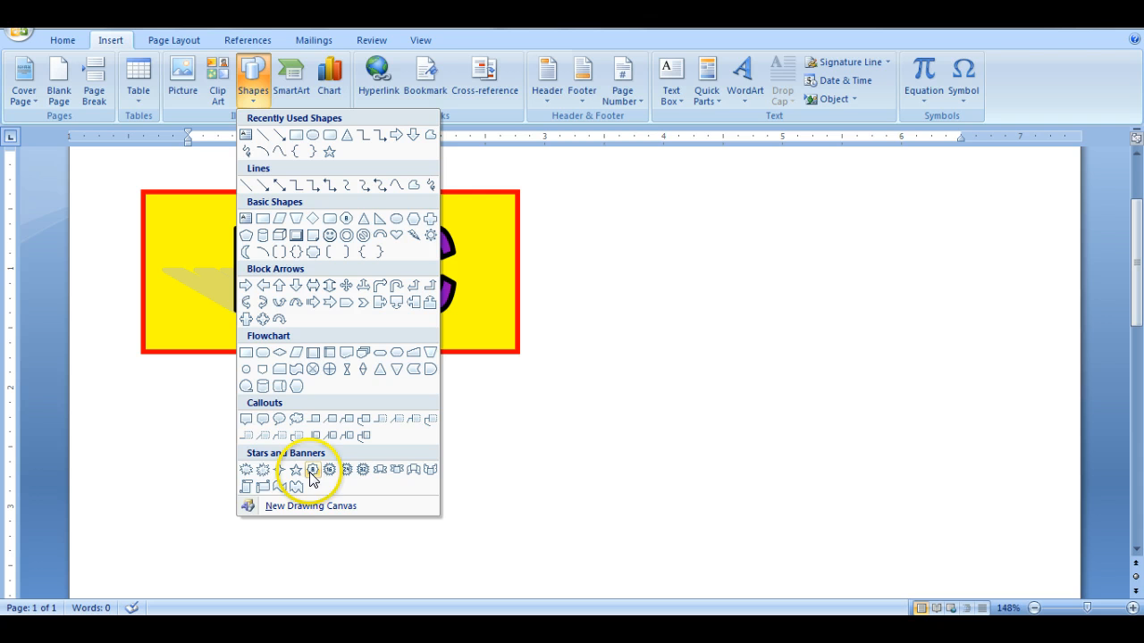
left_click(262, 487)
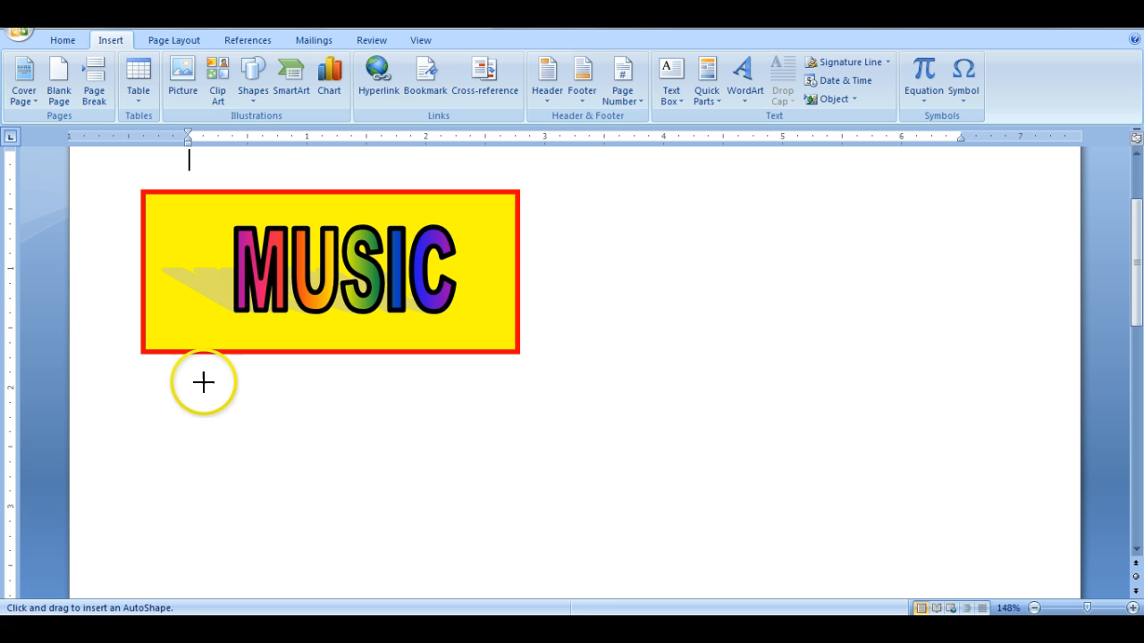
left_click_drag(204, 383, 456, 486)
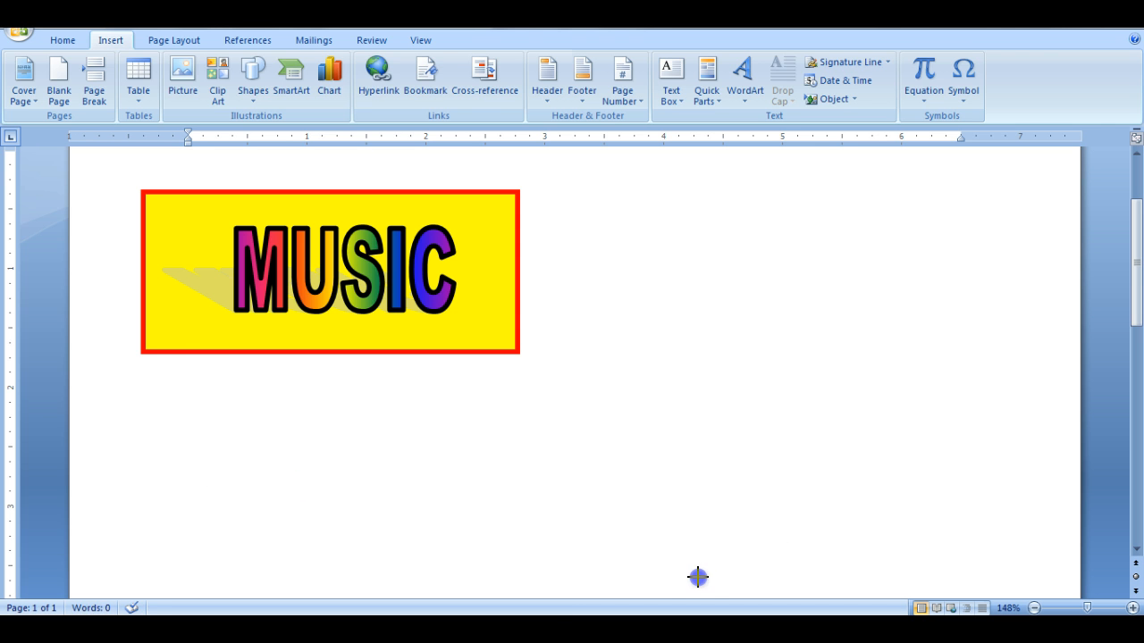
left_click_drag(698, 577, 695, 578)
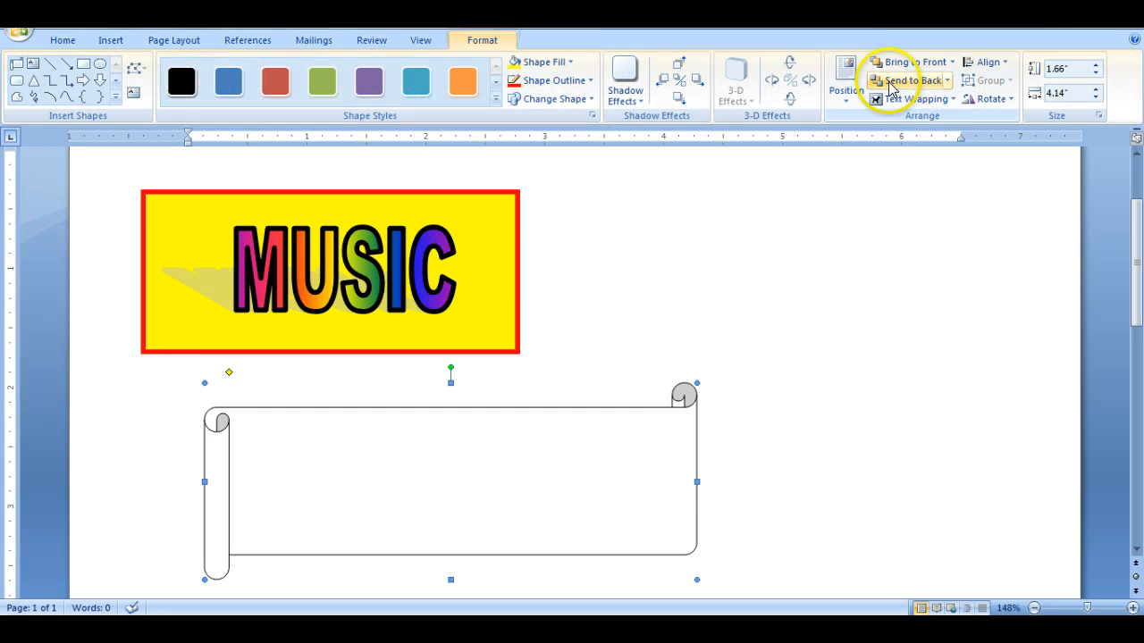
- Apply the Linear Up Gradient - Accent 6 shape style to the scroll banner
left_click(496, 98)
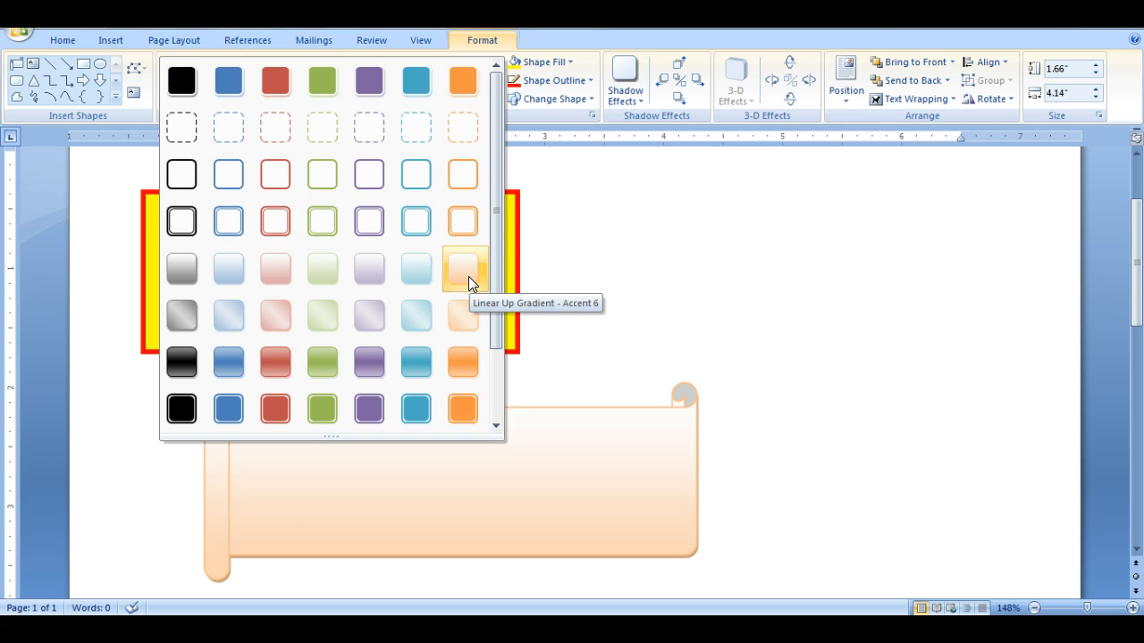
left_click(468, 276)
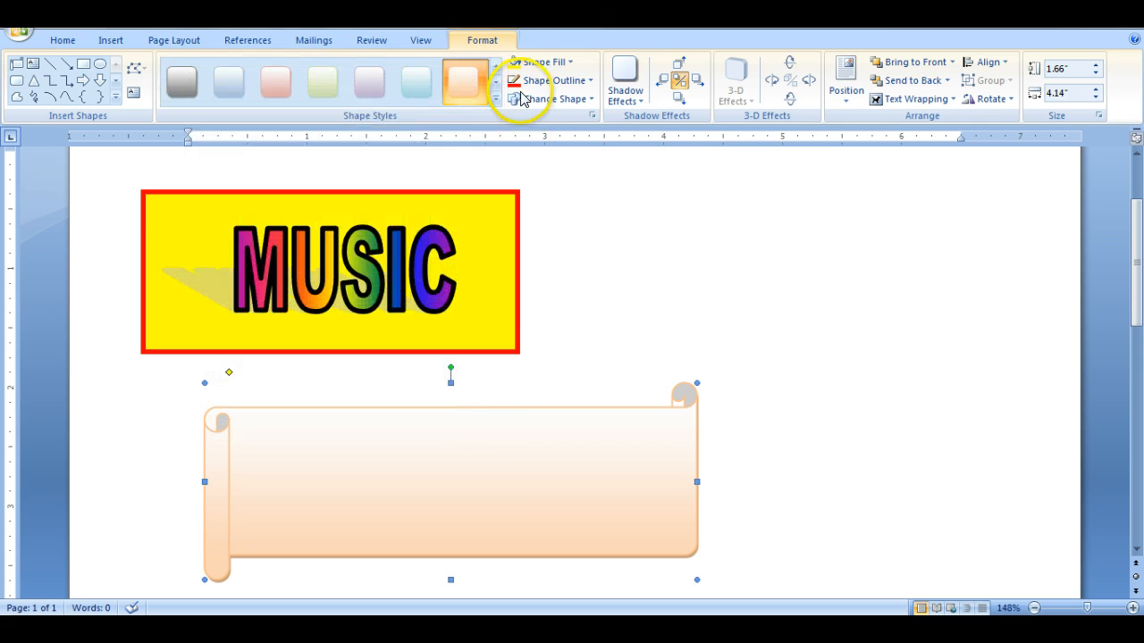
left_click(581, 99)
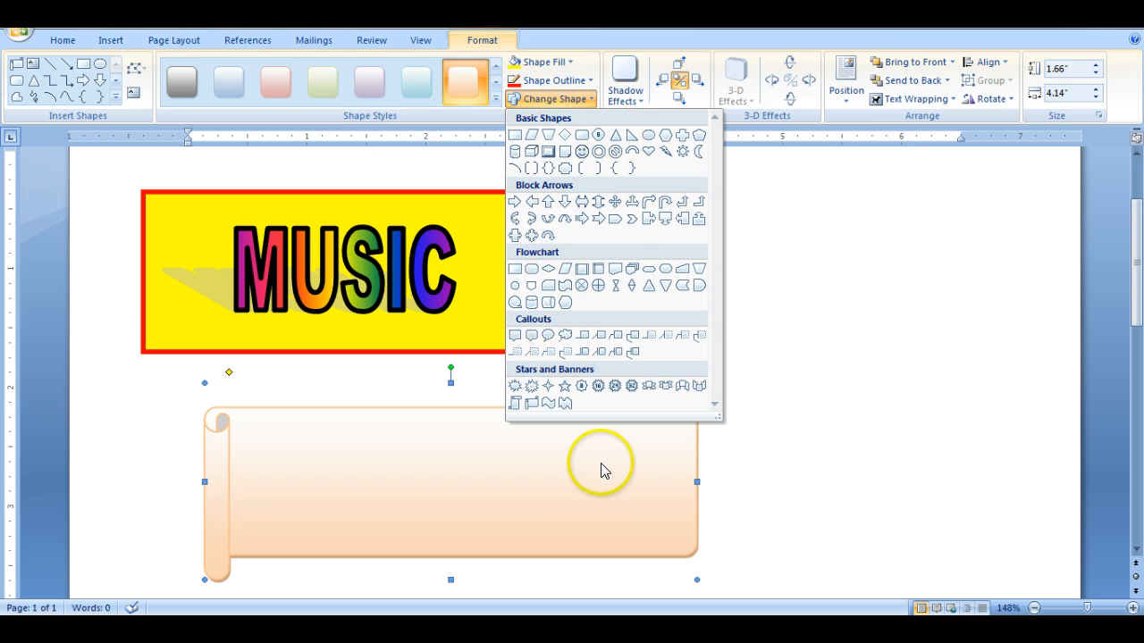
left_click(791, 446)
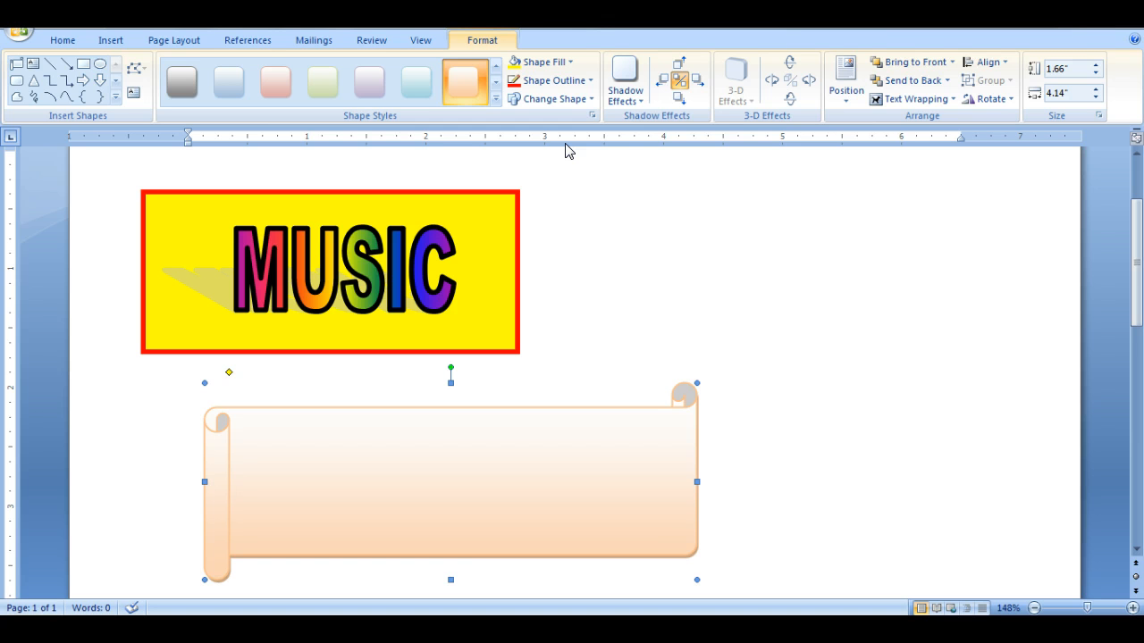
- Give the scroll banner the Shadow Style 1 drop shadow
left_click(636, 99)
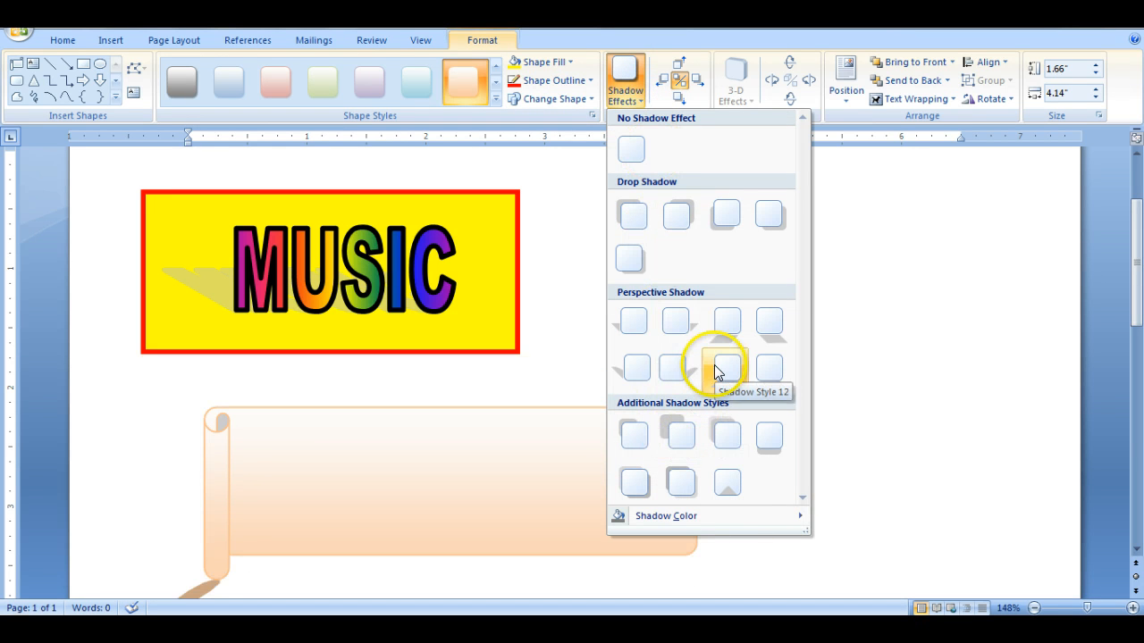
left_click(646, 226)
left_click(802, 480)
- Move the scroll banner up beside the yellow MUSIC box, leaving a small gap between them
left_click_drag(469, 491, 796, 276)
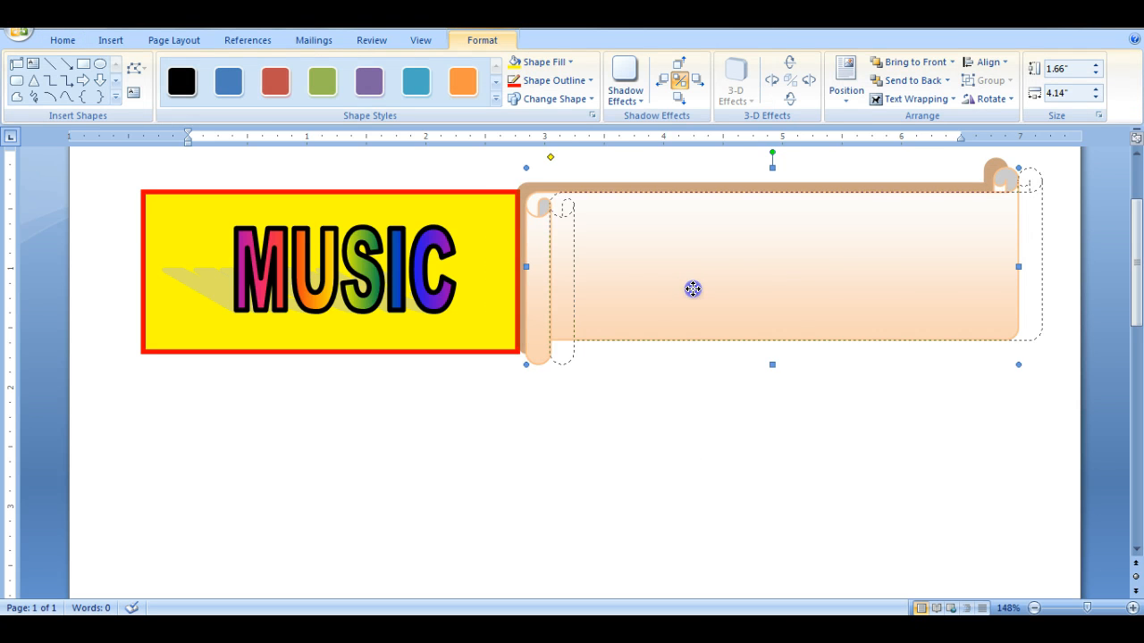
left_click_drag(692, 289, 694, 288)
left_click(584, 382)
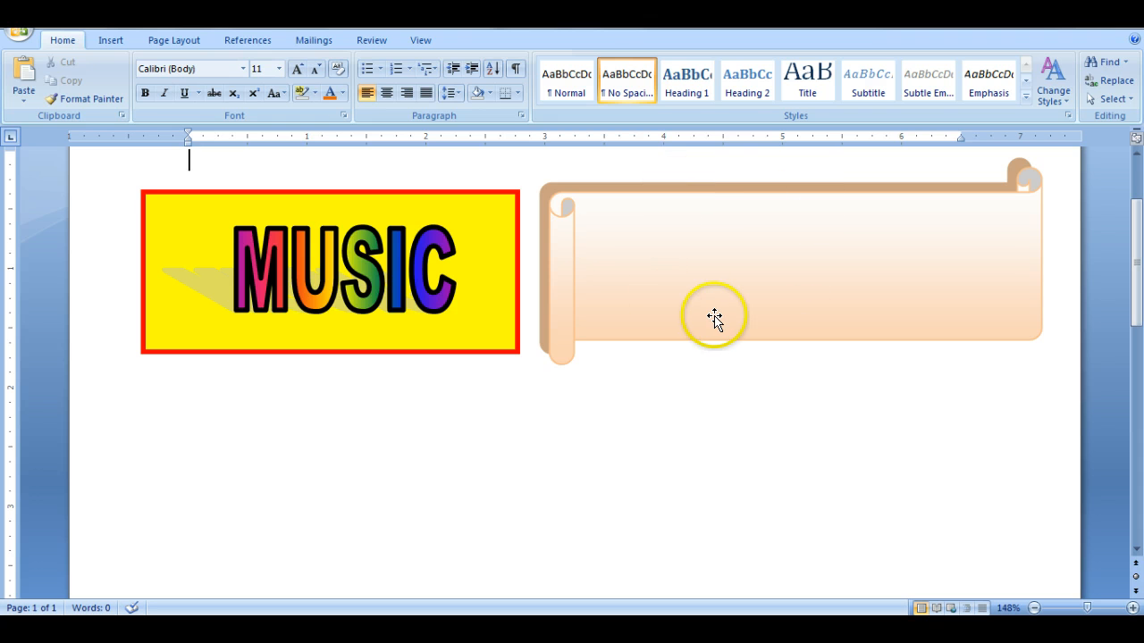
- Make the scroll banner accept text and enter a first name in it
left_click(717, 245)
right_click(717, 246)
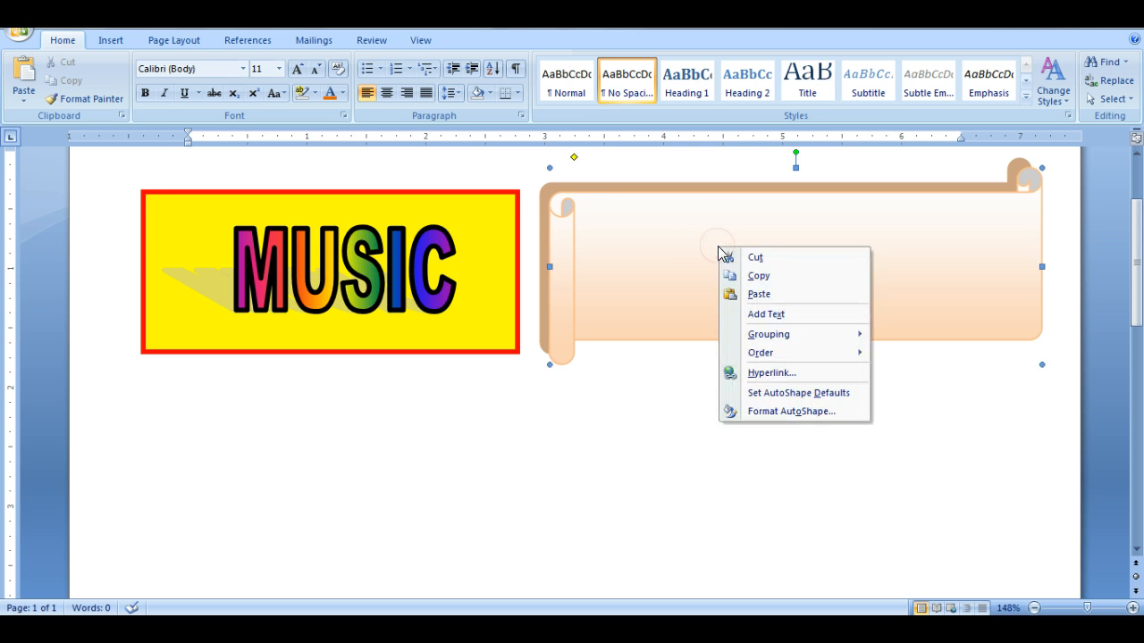
left_click(672, 252)
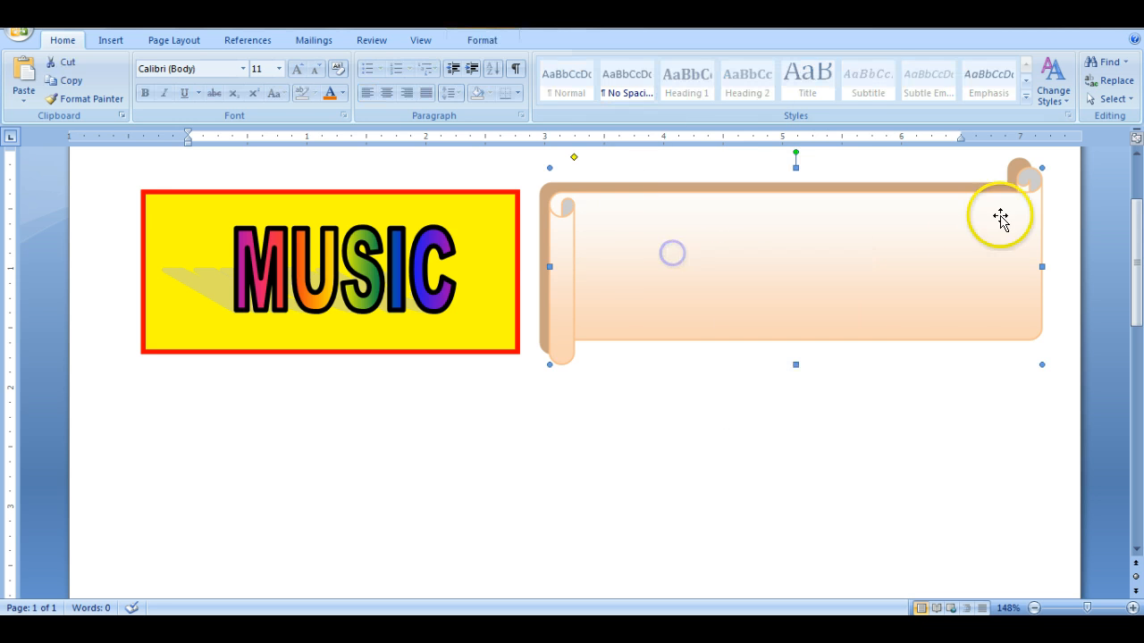
right_click(724, 268)
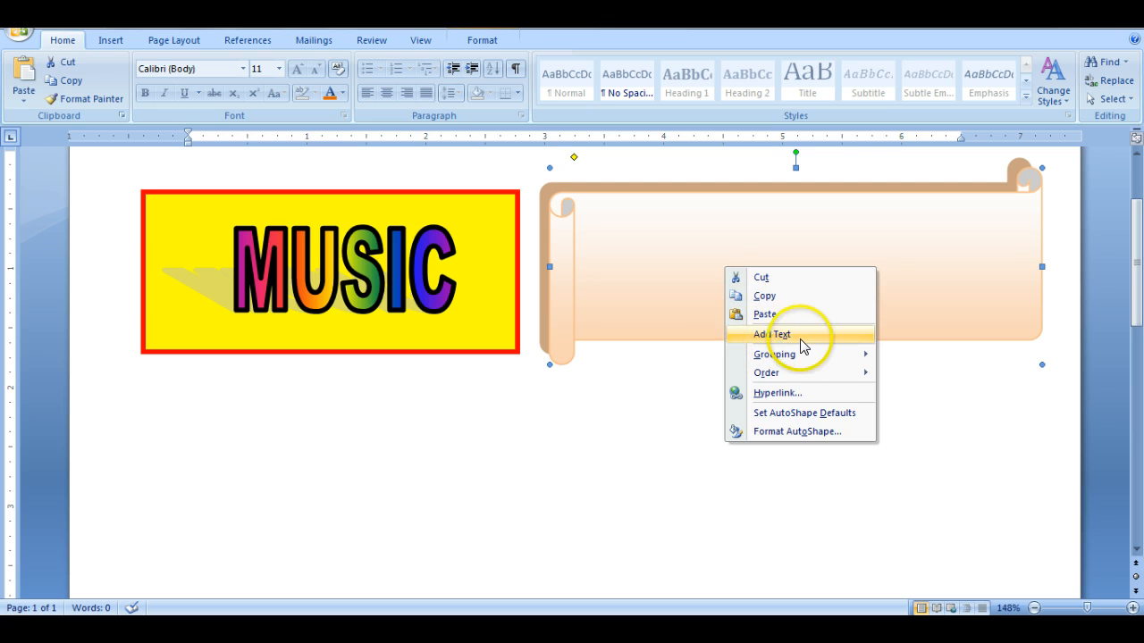
left_click(784, 338)
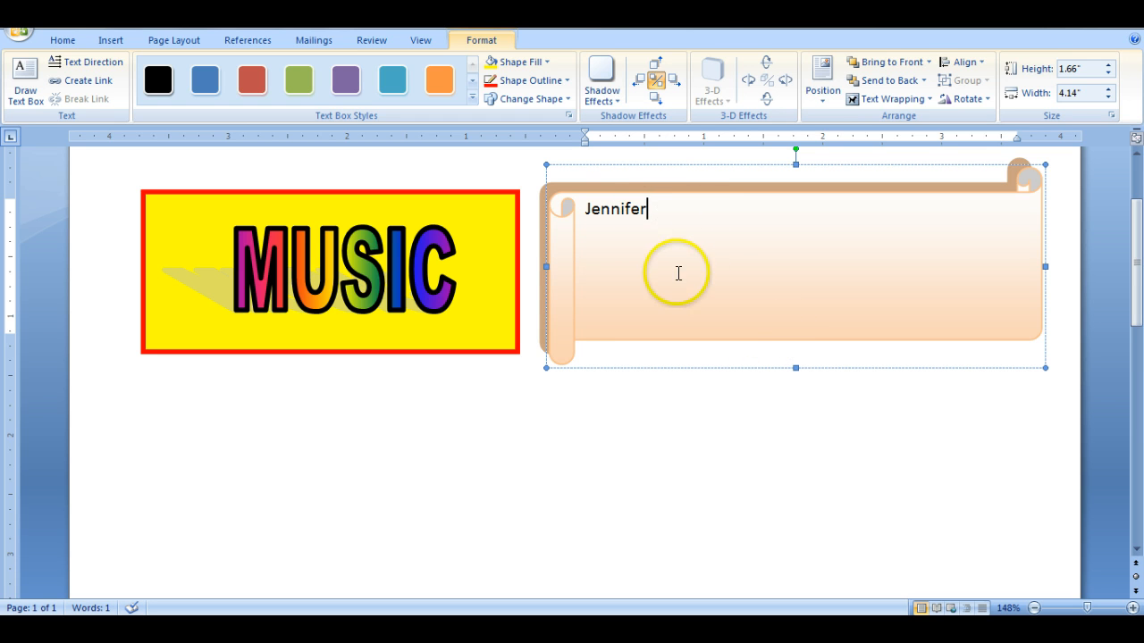
- Change the font of the name in the scroll banner to Forte
left_click(655, 207)
left_click_drag(655, 207, 585, 207)
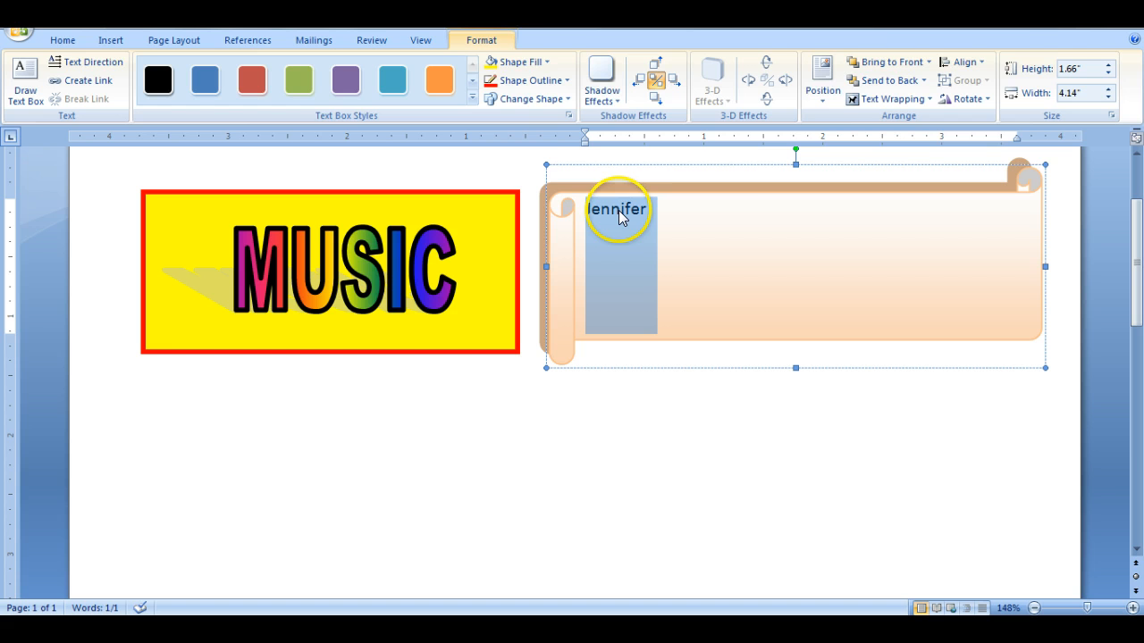
left_click(63, 41)
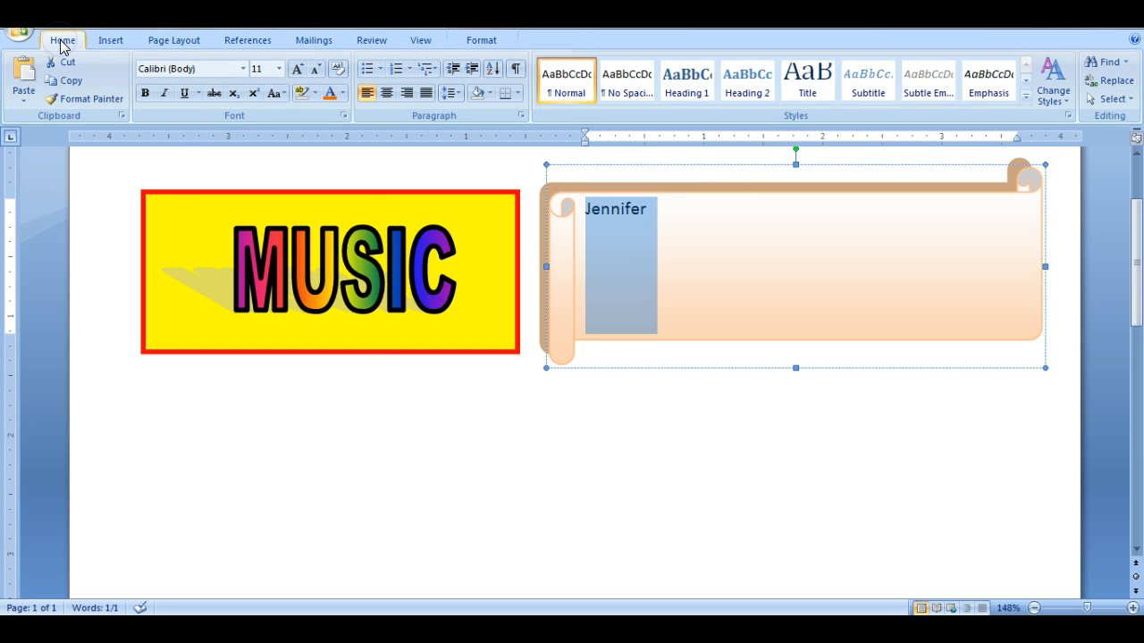
left_click(243, 70)
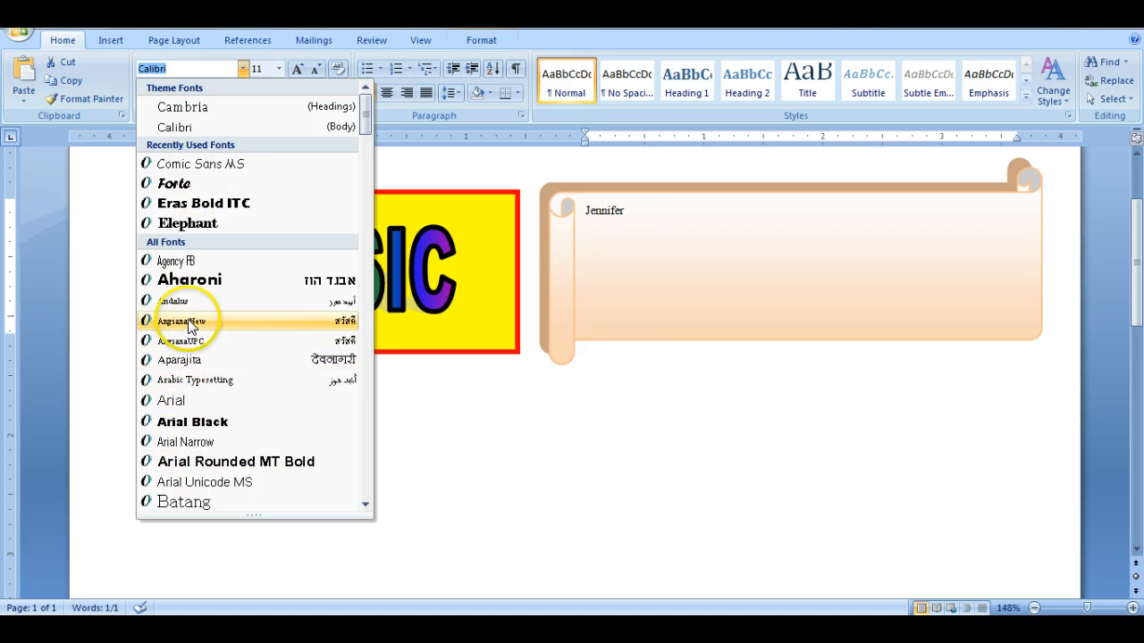
left_click(198, 202)
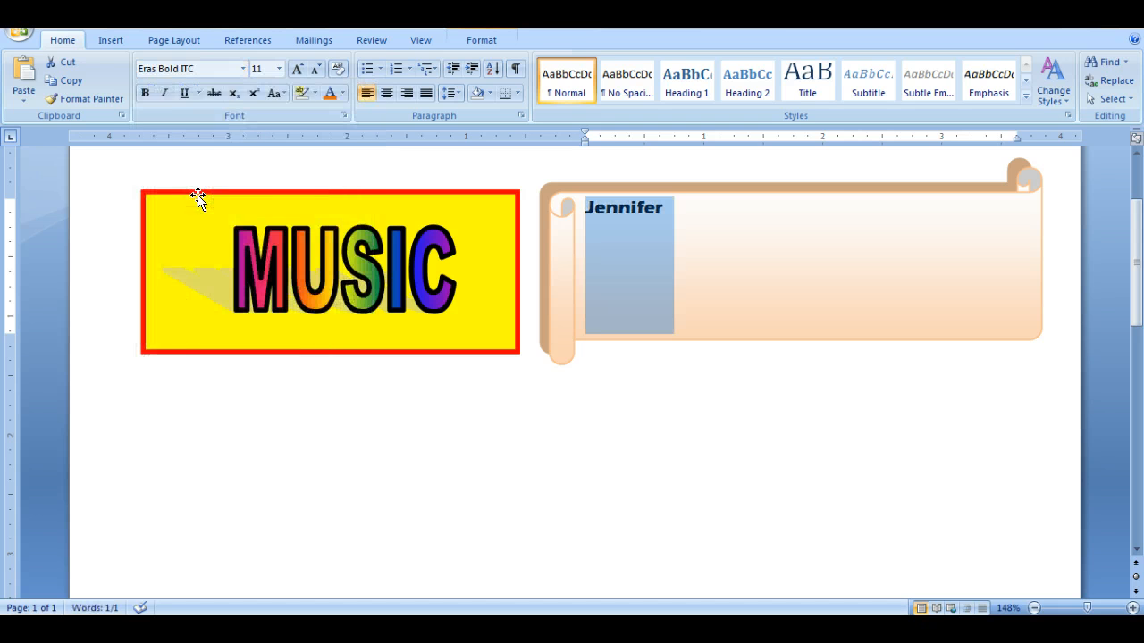
left_click(241, 69)
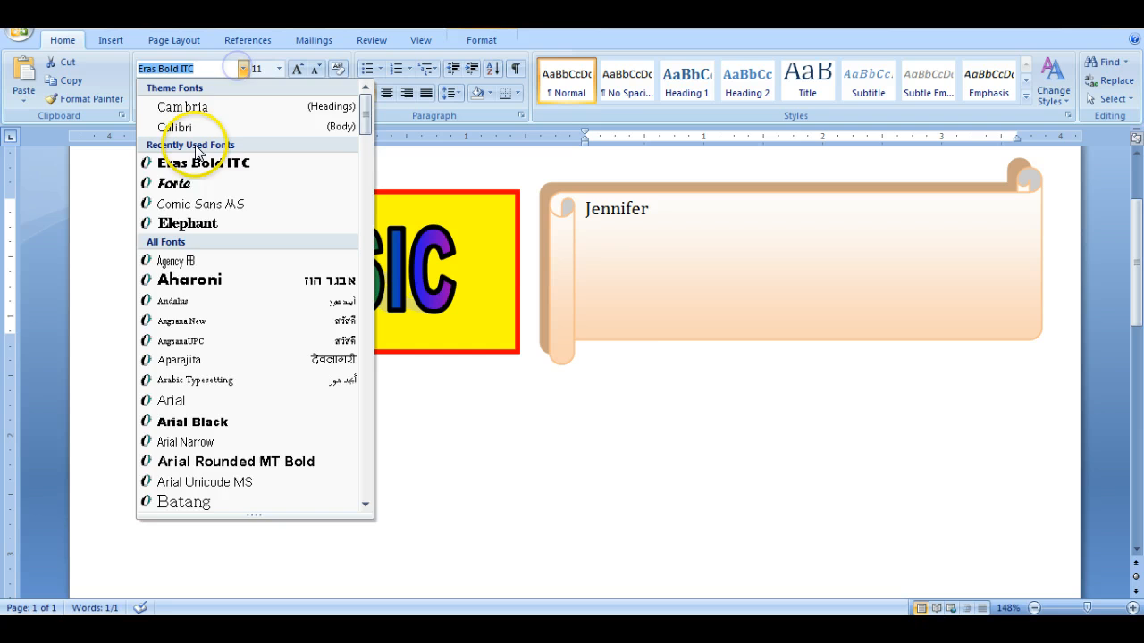
left_click(187, 184)
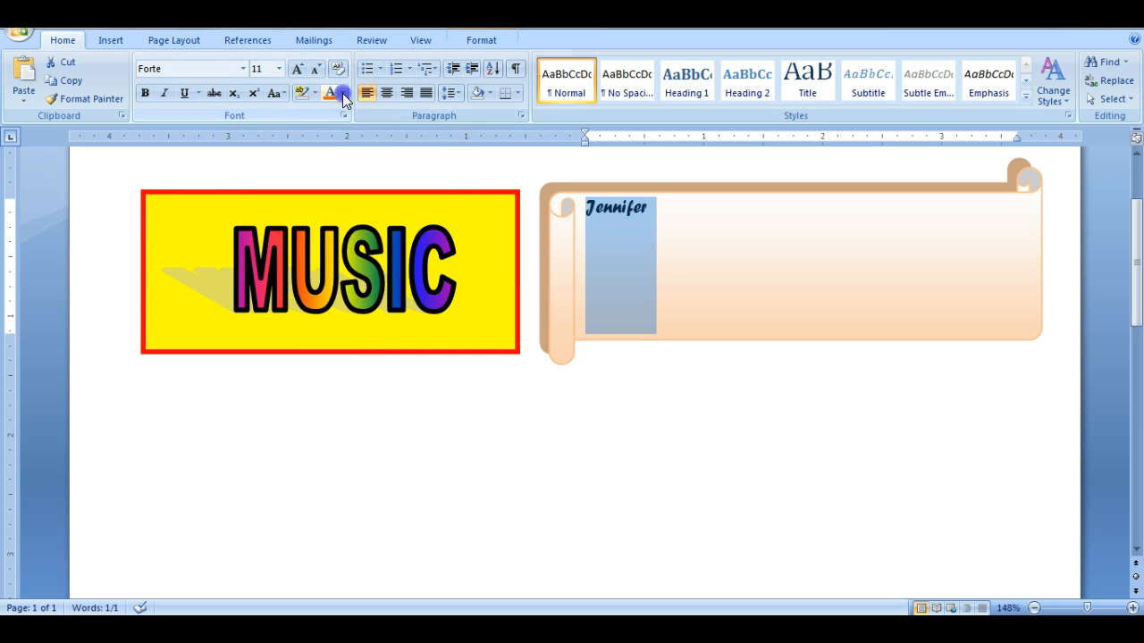
- Color the name in the banner standard blue and enlarge its font size to 36
left_click(342, 93)
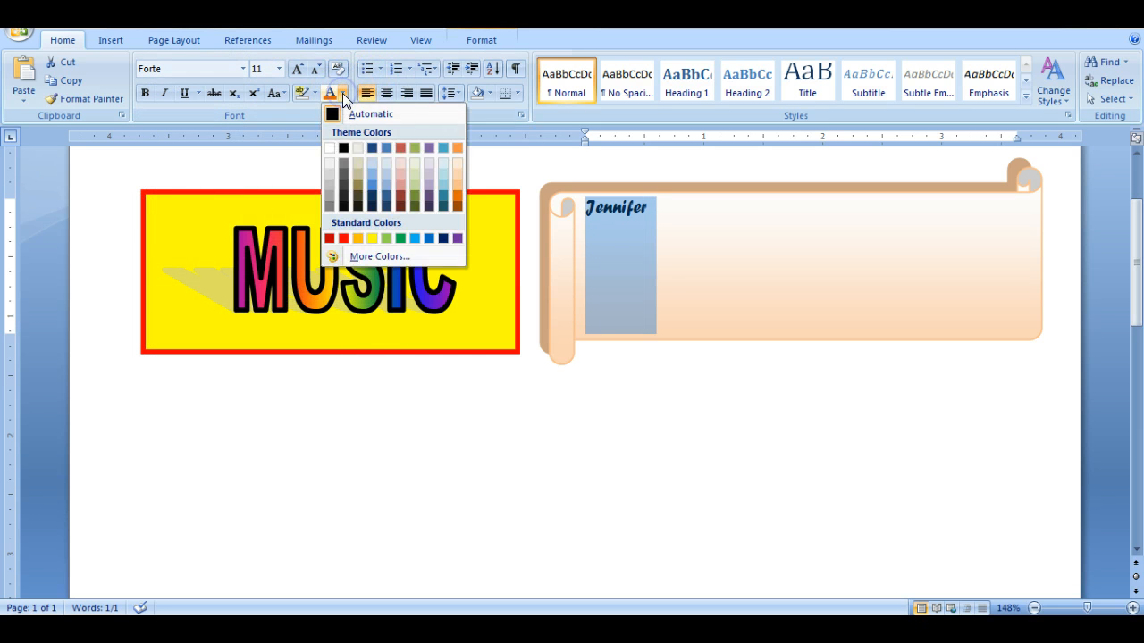
left_click(417, 236)
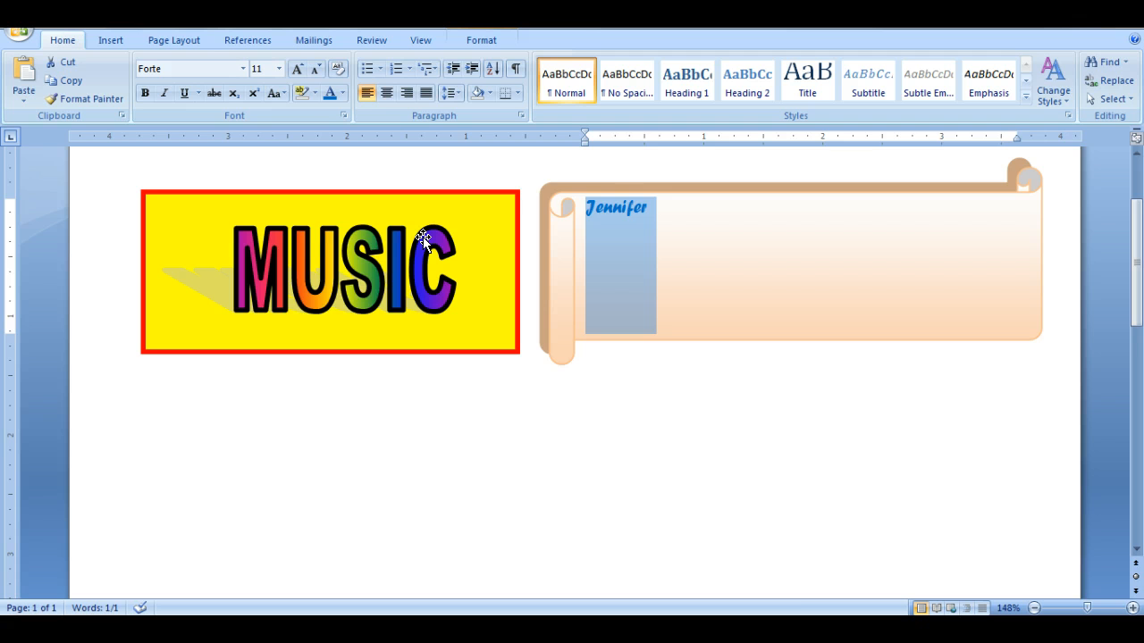
left_click(296, 71)
left_click(297, 71)
left_click(297, 72)
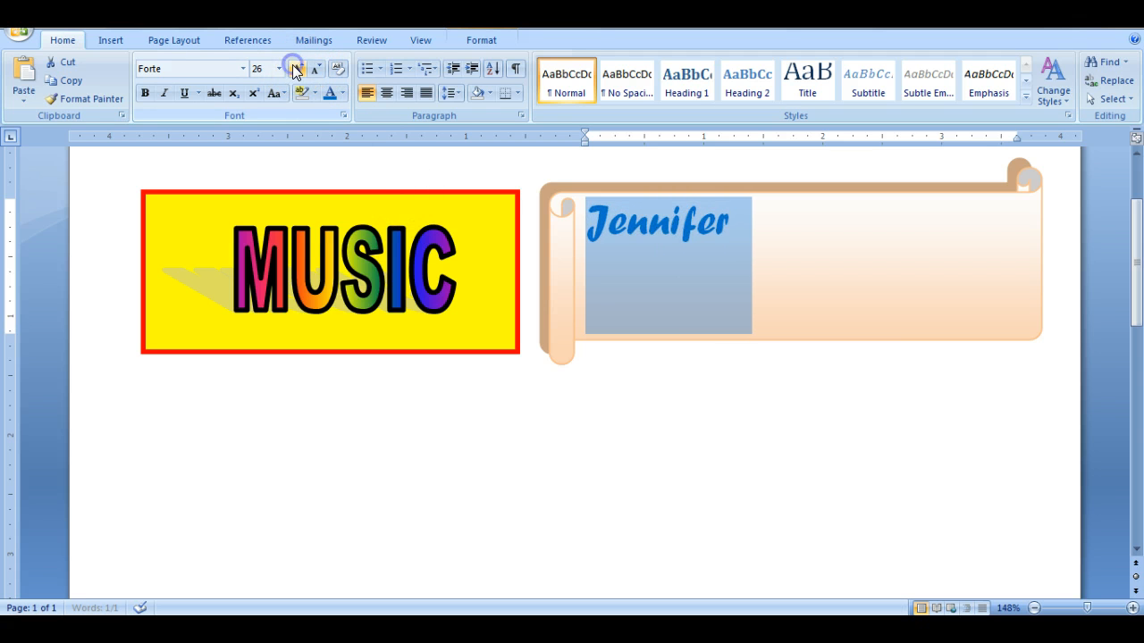
left_click(297, 71)
left_click(296, 71)
left_click(296, 72)
left_click(307, 71)
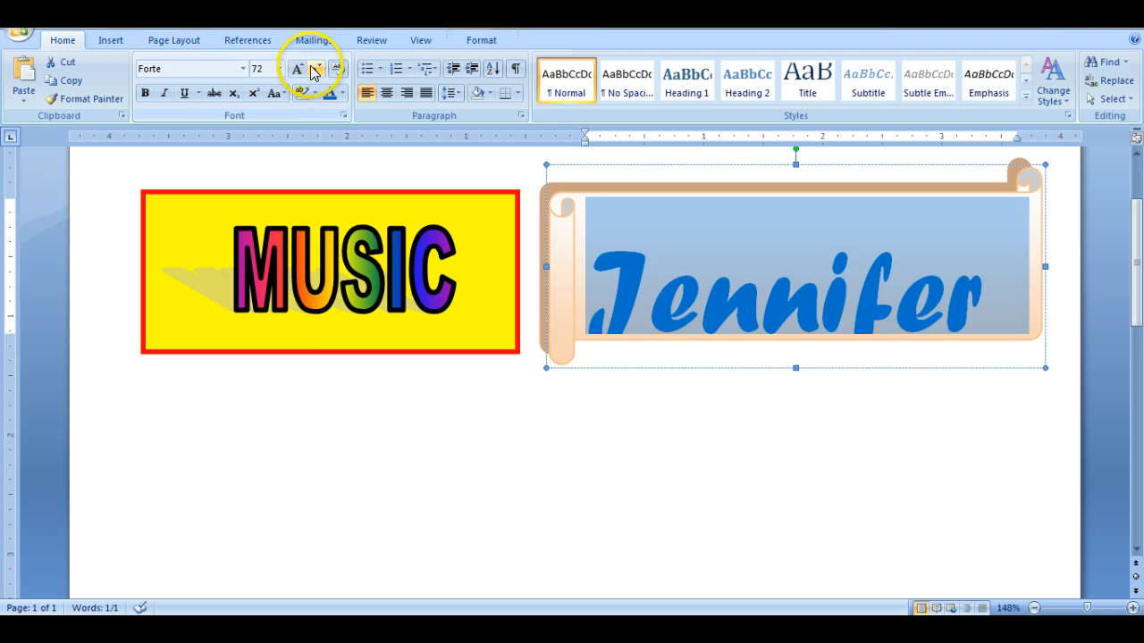
left_click(312, 72)
left_click(313, 72)
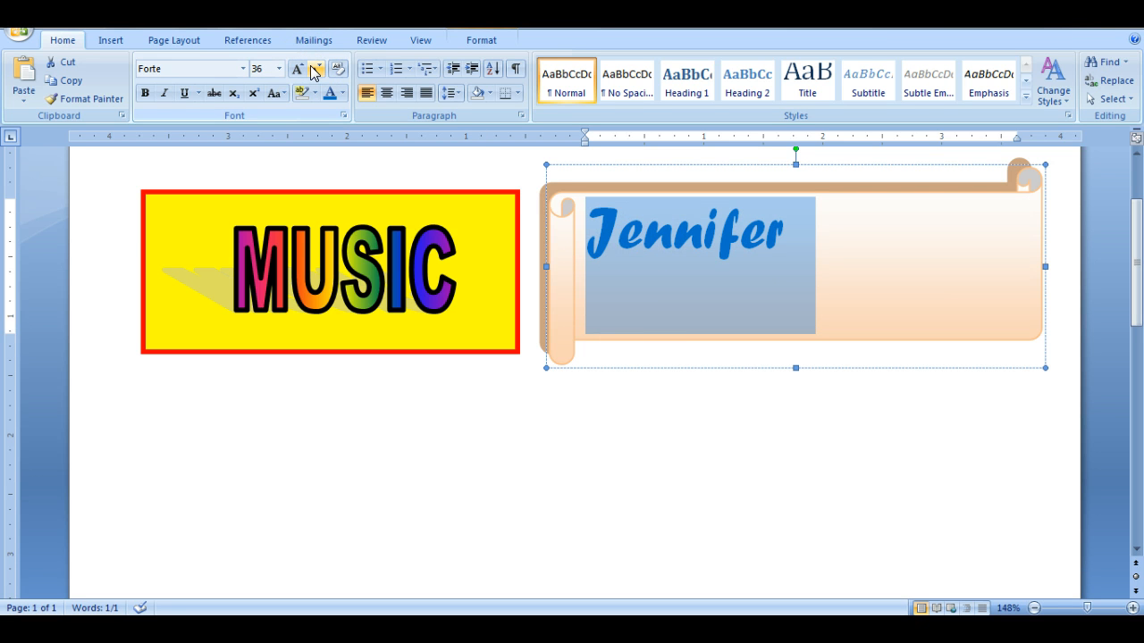
- Center the name horizontally within the scroll banner
left_click(464, 42)
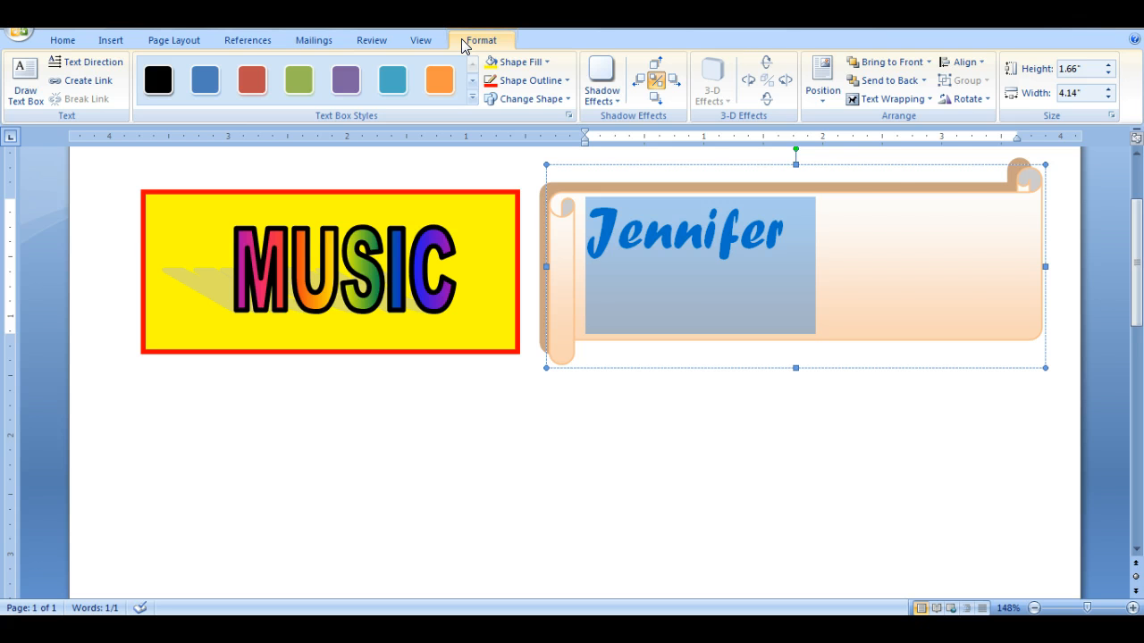
left_click(831, 94)
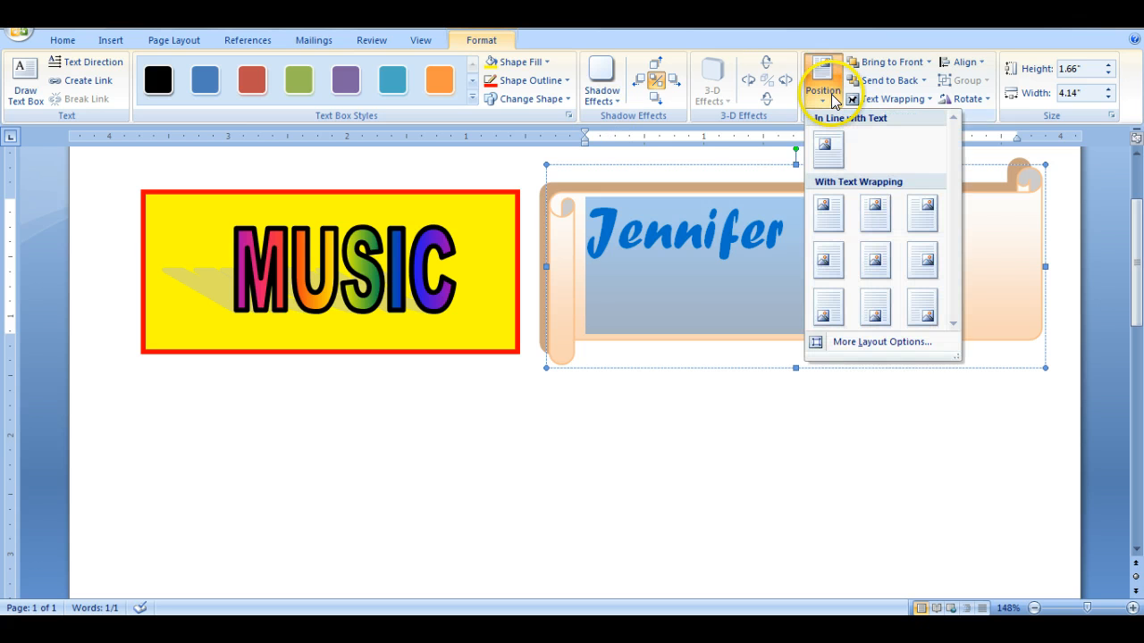
left_click(466, 42)
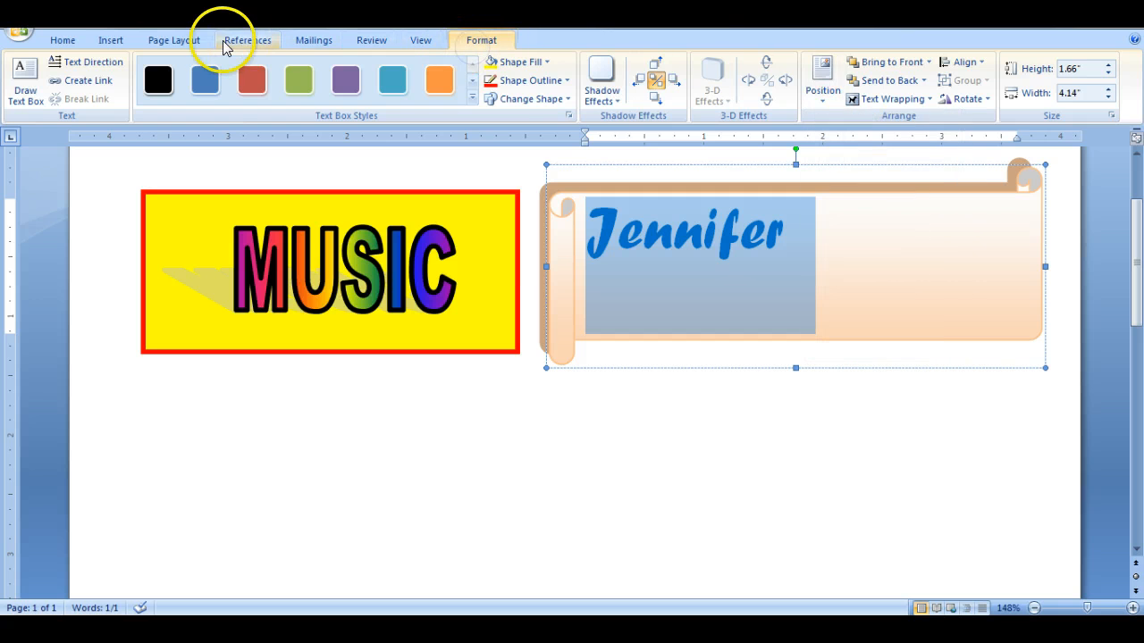
left_click(63, 40)
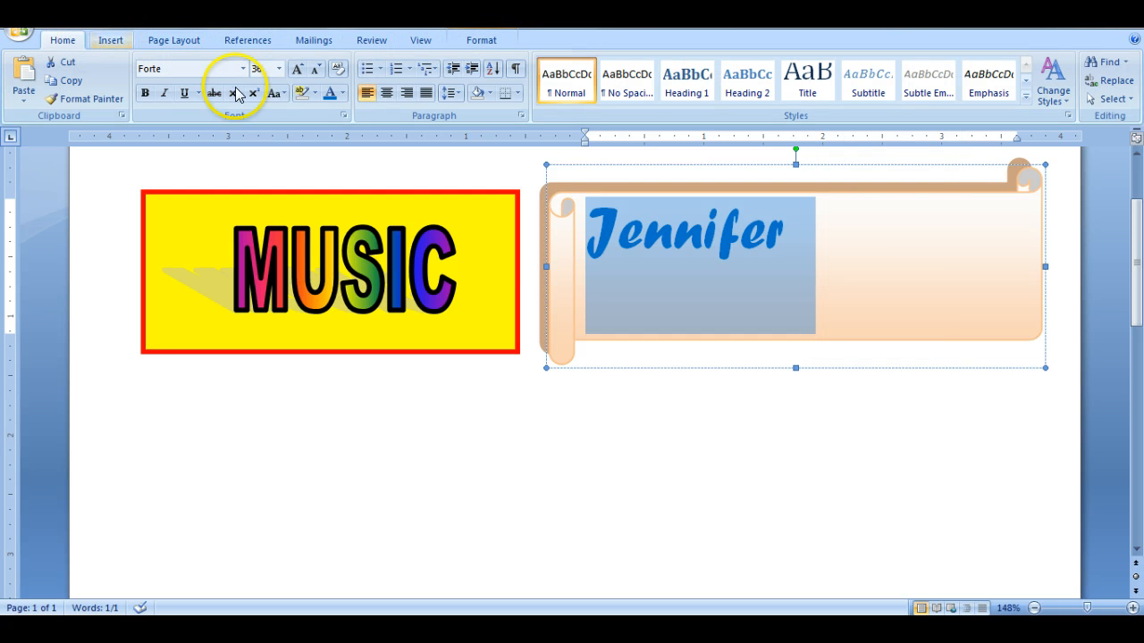
left_click(386, 93)
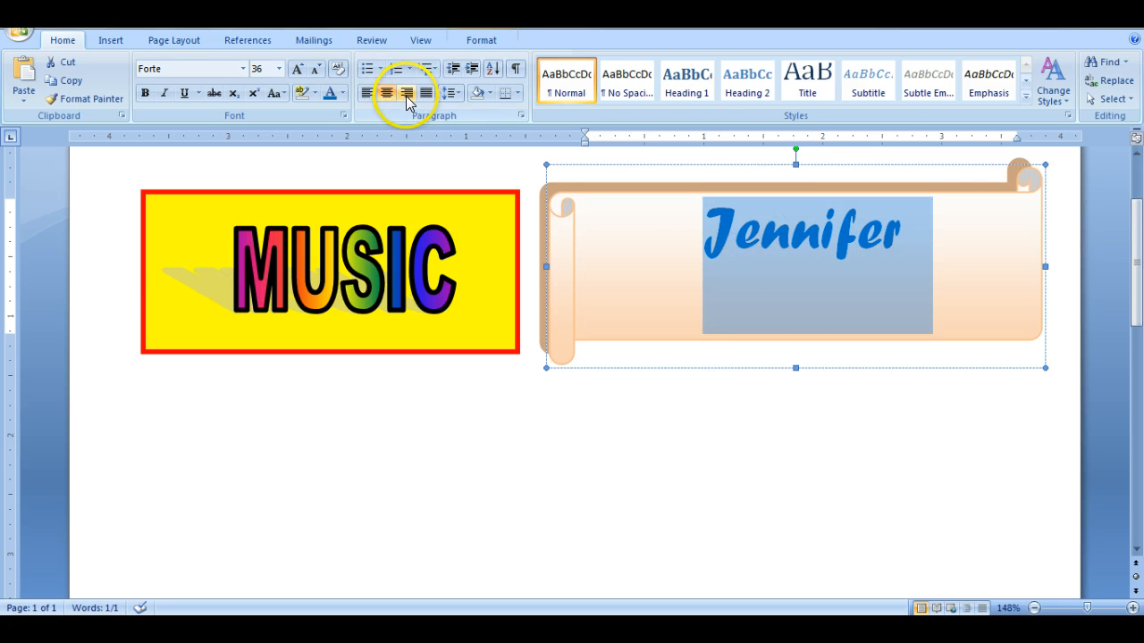
- Cycle the banner's text direction through the vertical options back to horizontal, and deselect the banner
left_click(482, 40)
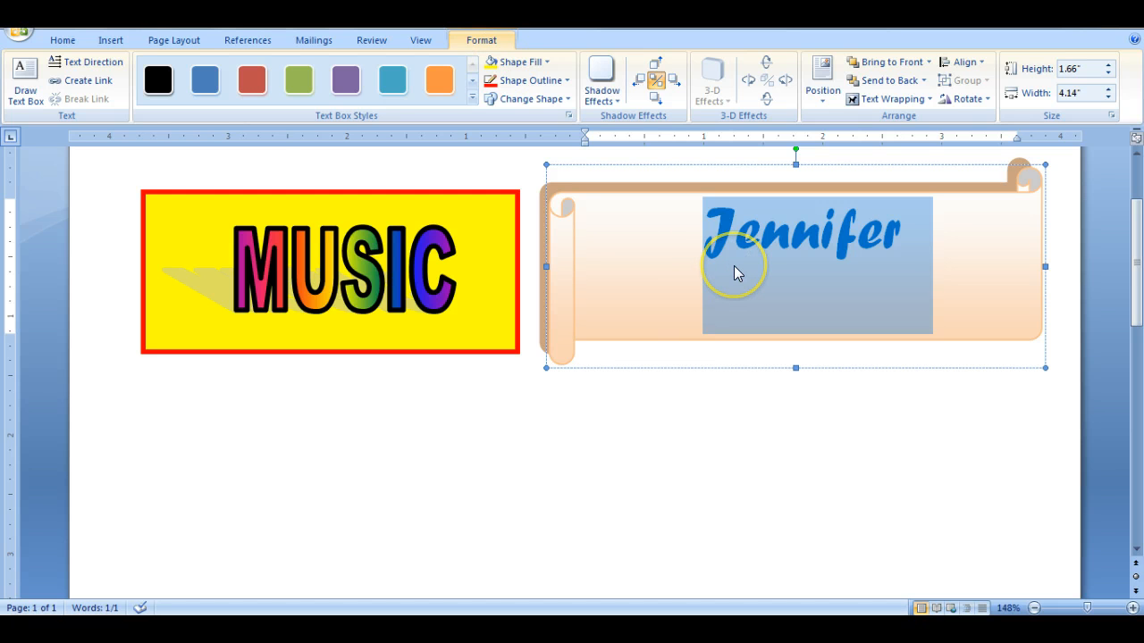
left_click(86, 64)
left_click(87, 64)
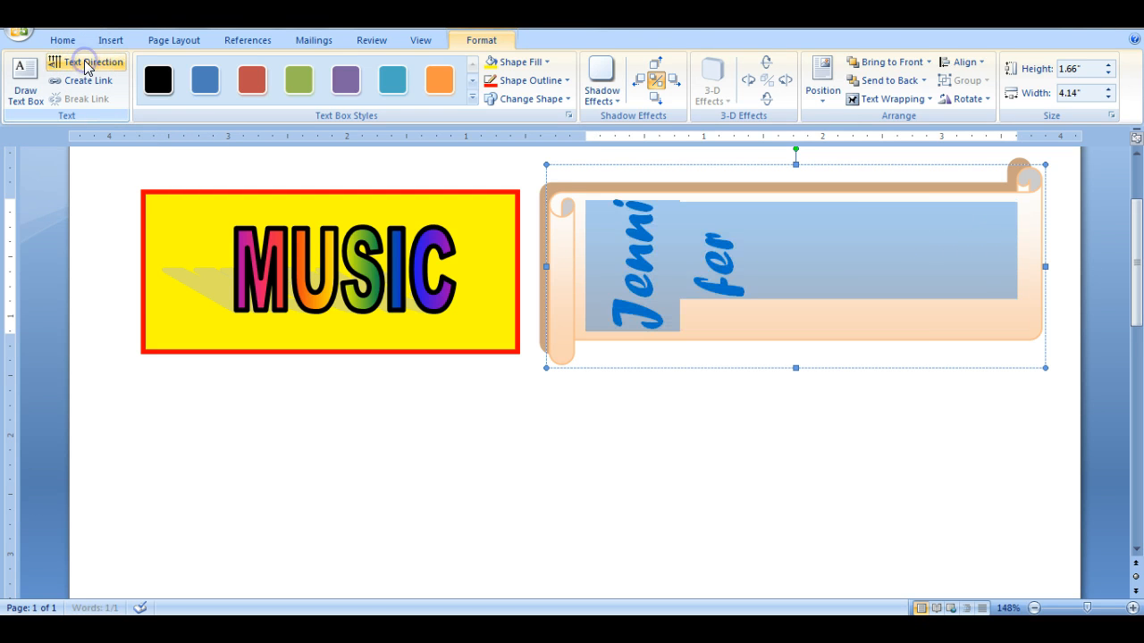
left_click(86, 64)
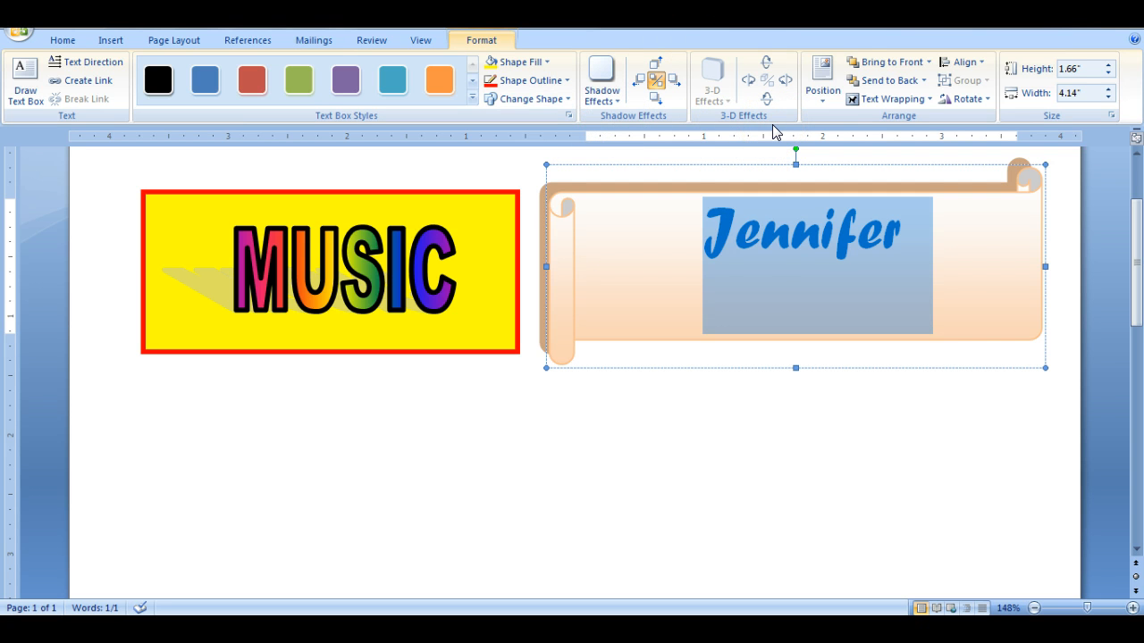
left_click(845, 451)
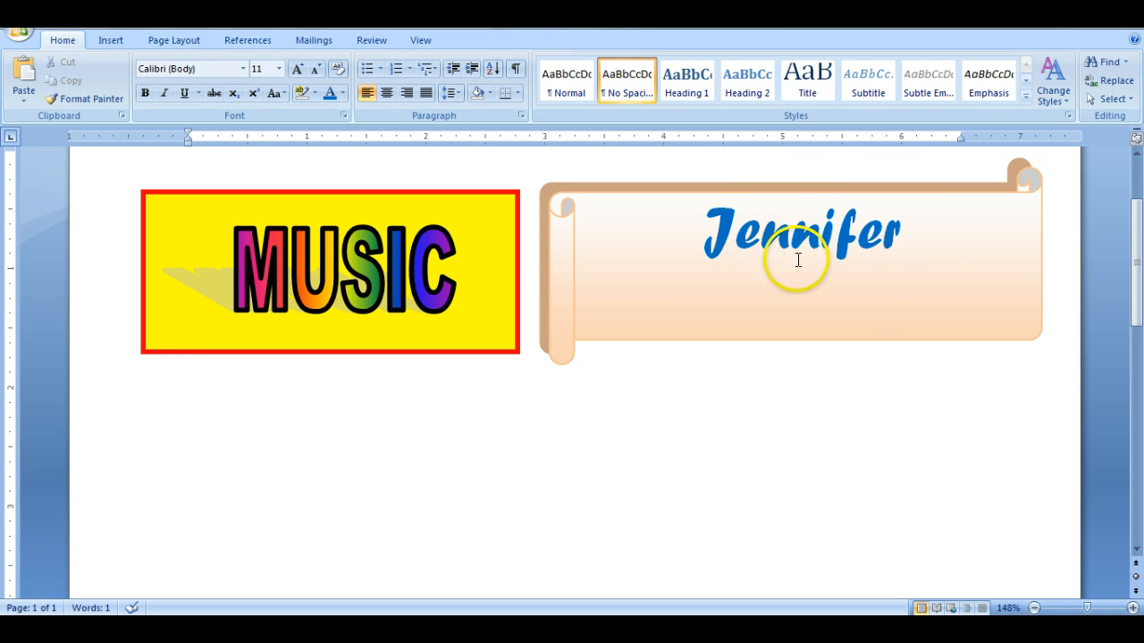
left_click(779, 483)
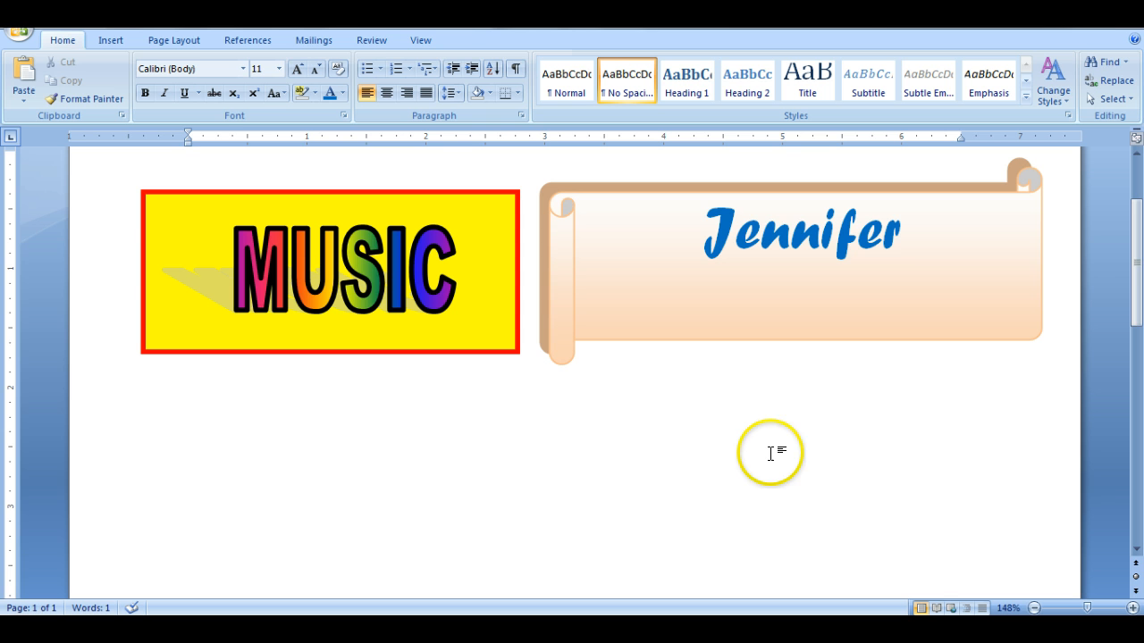
- Draw a smiley face shape about 0.87" high and 0.8" wide in the blank area below the banner
left_click(1135, 232)
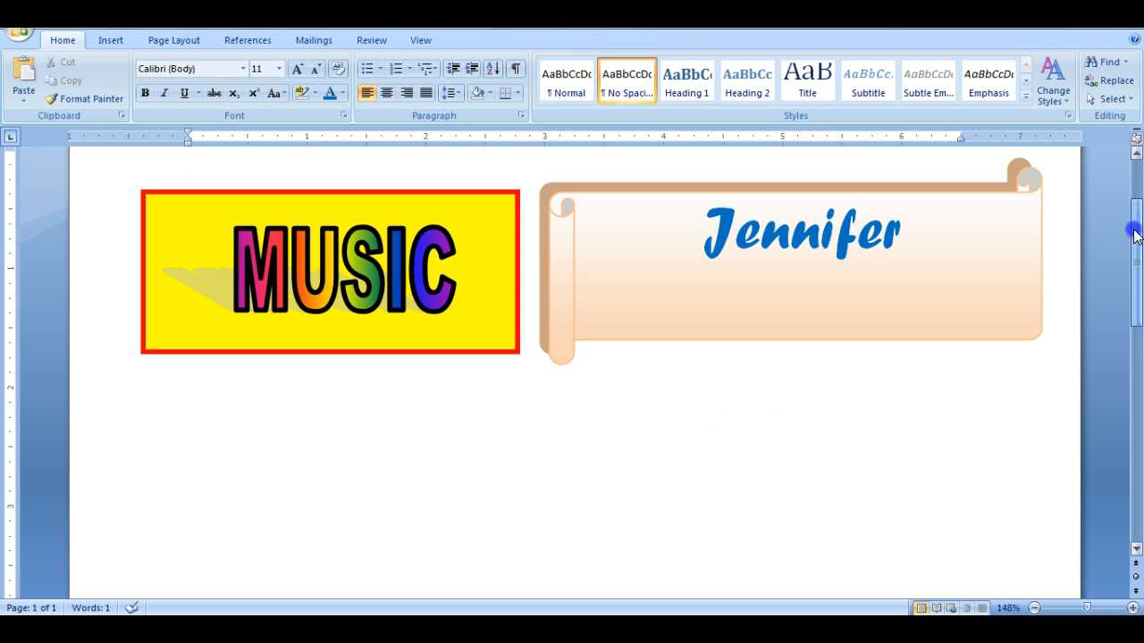
left_click_drag(1135, 232, 1137, 298)
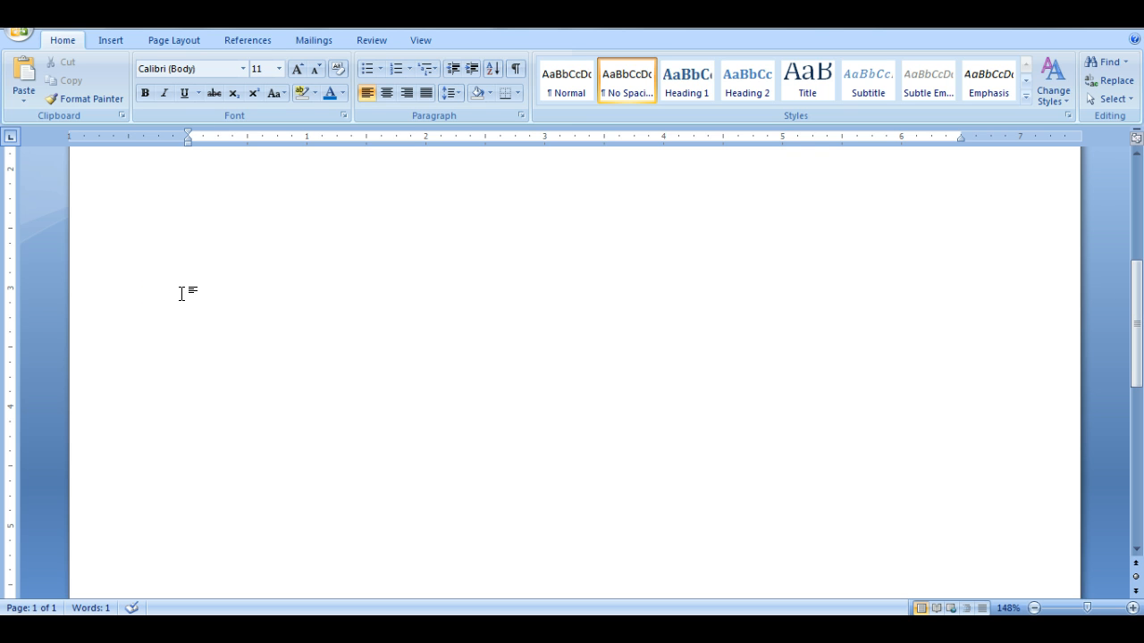
left_click(178, 254)
left_click(108, 40)
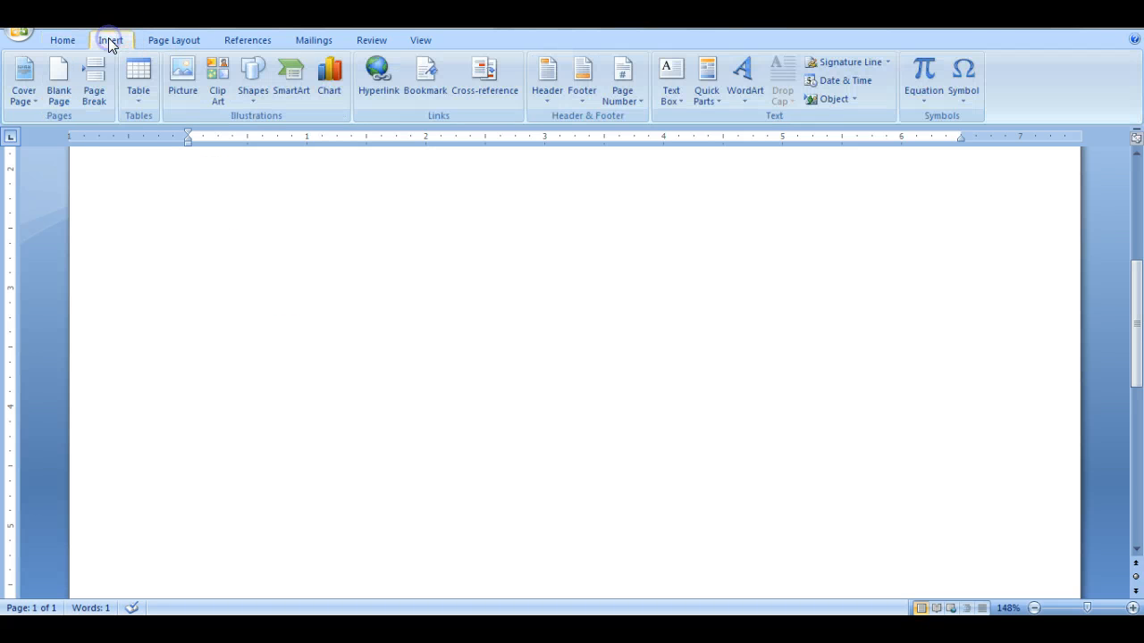
left_click(258, 78)
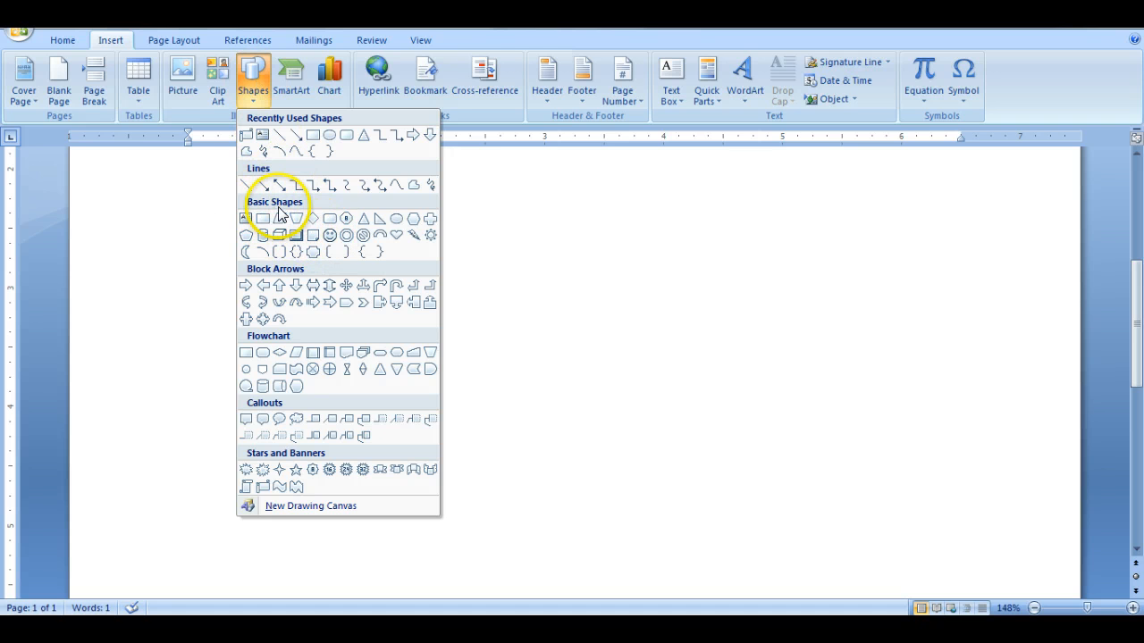
left_click(330, 235)
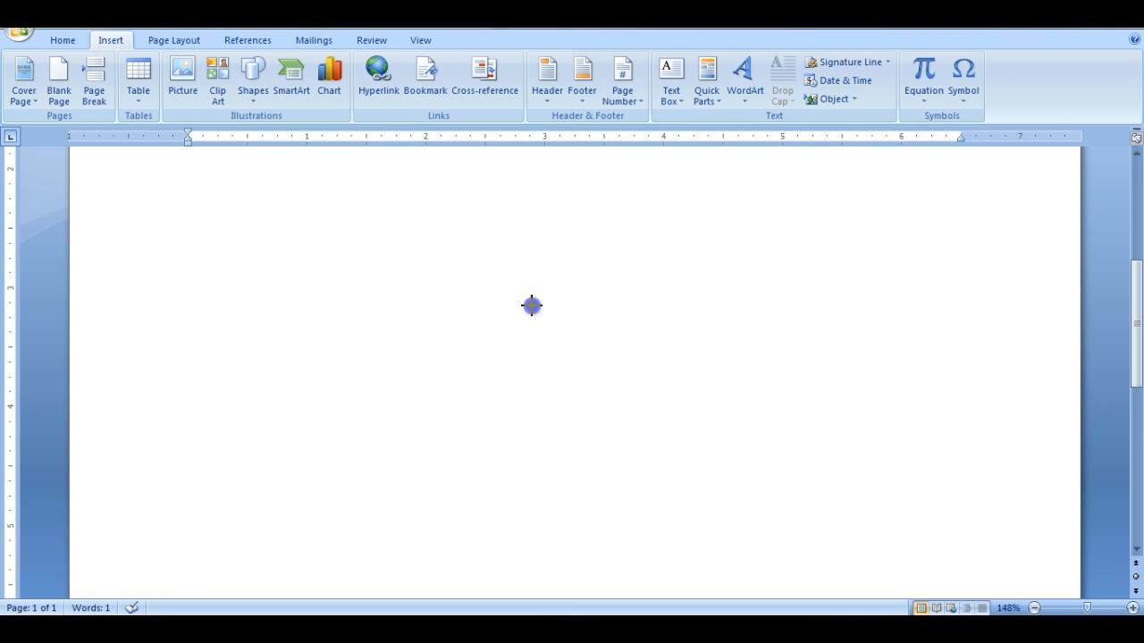
left_click_drag(532, 305, 532, 306)
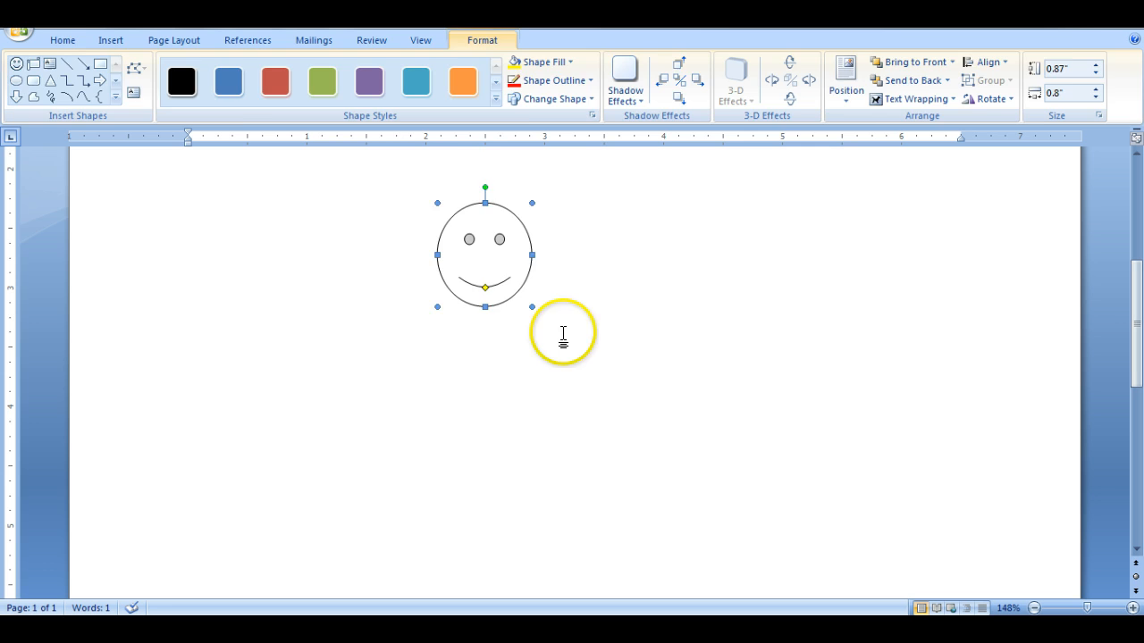
left_click(563, 331)
- Draw a cylinder body about 1.52" high and 0.7" wide below the smiley face, and move it up to overlap the chin
scroll(564, 332, "up", 5)
left_click_drag(1135, 268, 1135, 344)
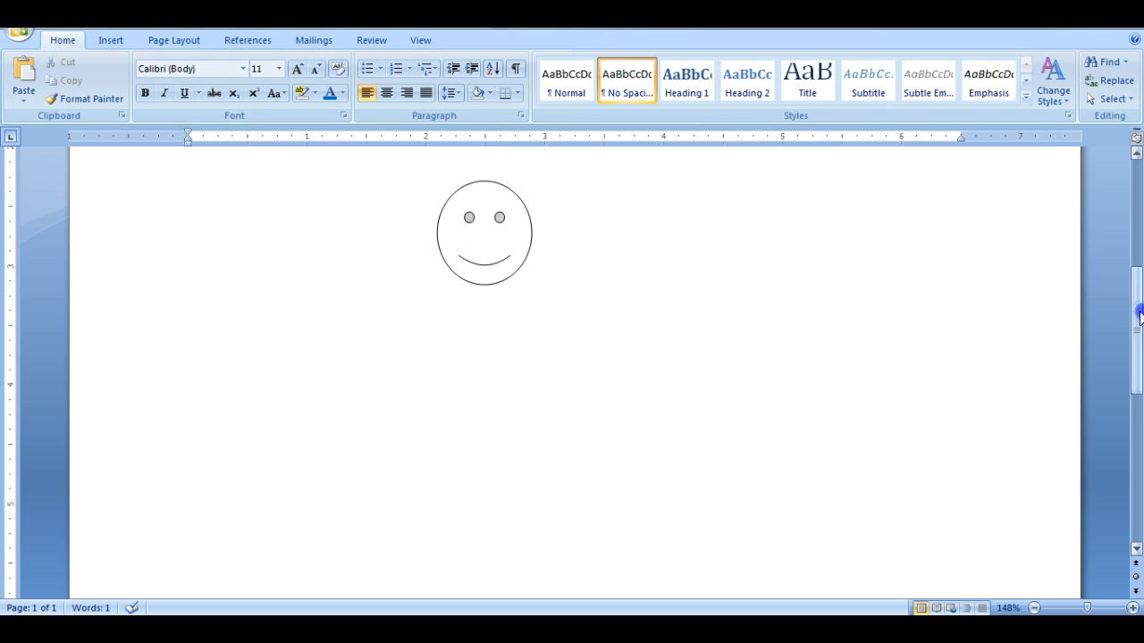
left_click(115, 39)
left_click(251, 81)
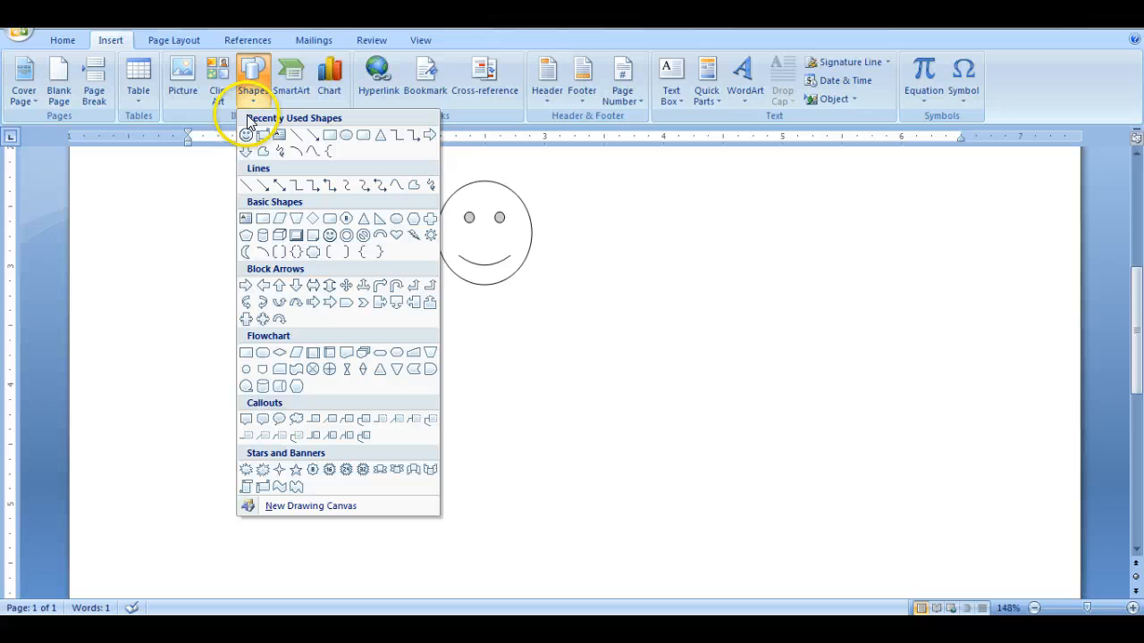
left_click(262, 236)
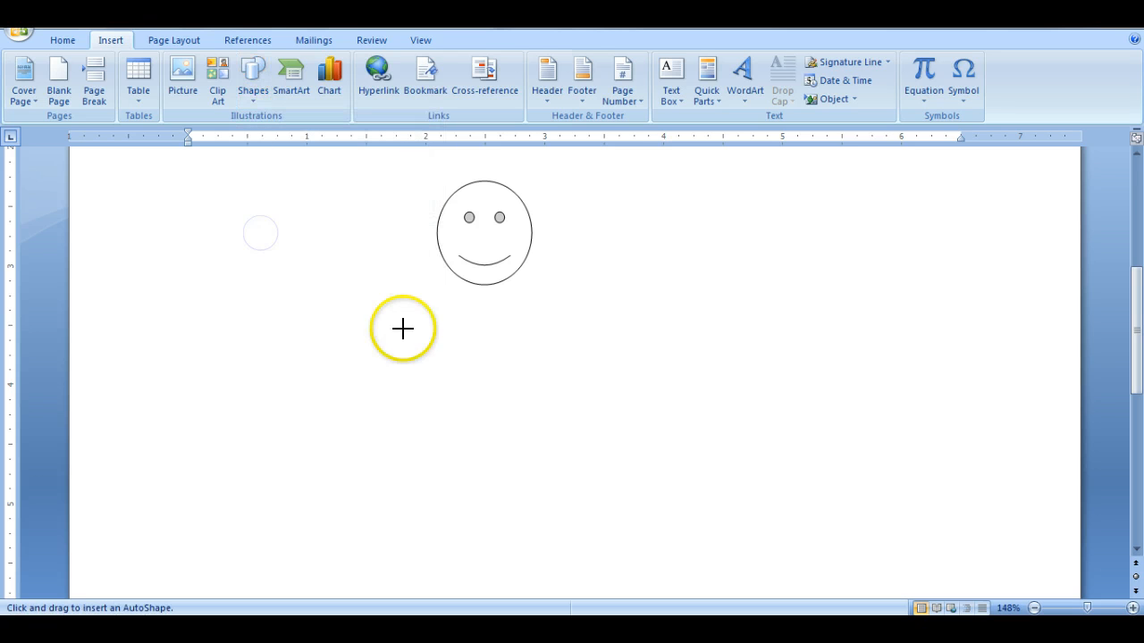
left_click_drag(419, 289, 504, 470)
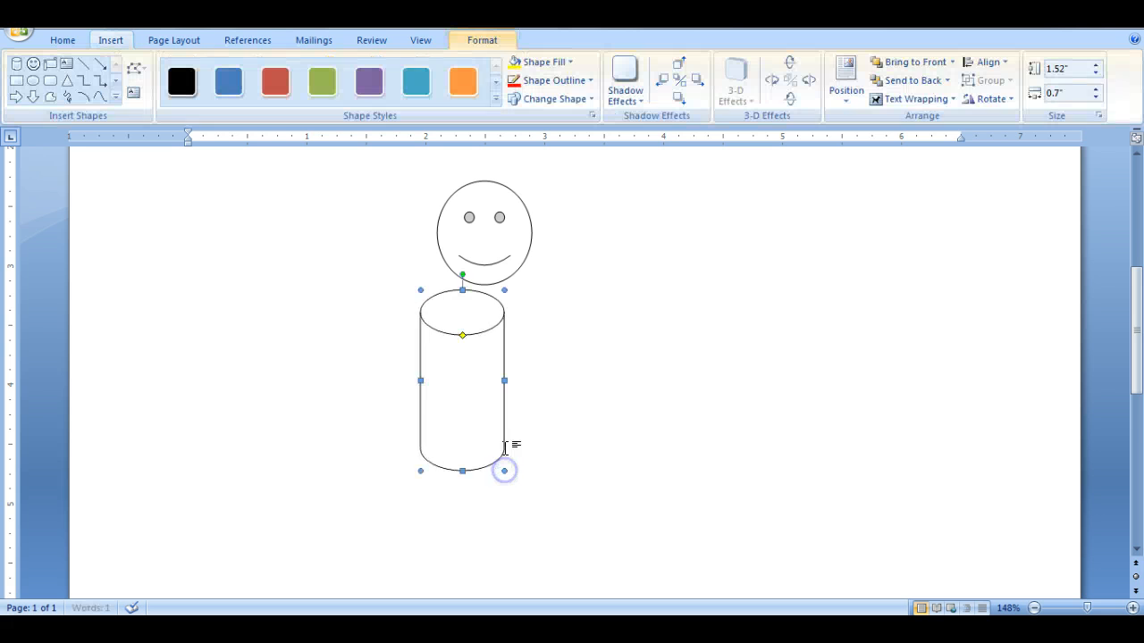
left_click_drag(446, 319, 470, 293)
left_click(572, 327)
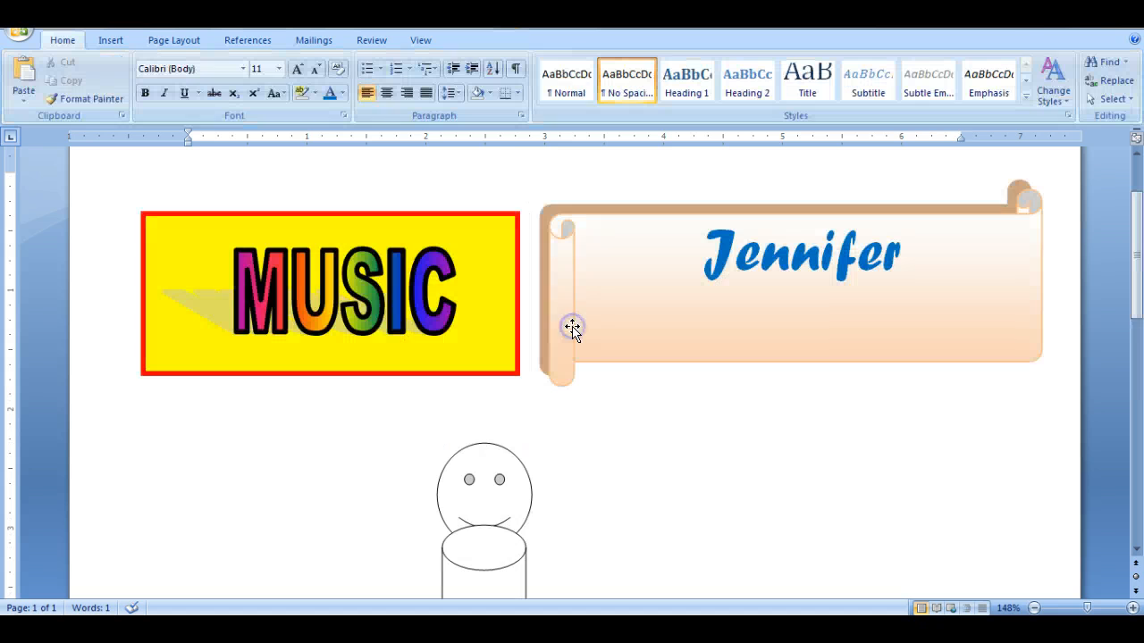
- Set the cylinder's text wrapping to Behind Text so that it sits behind the smiley face
left_click_drag(1135, 272, 1140, 347)
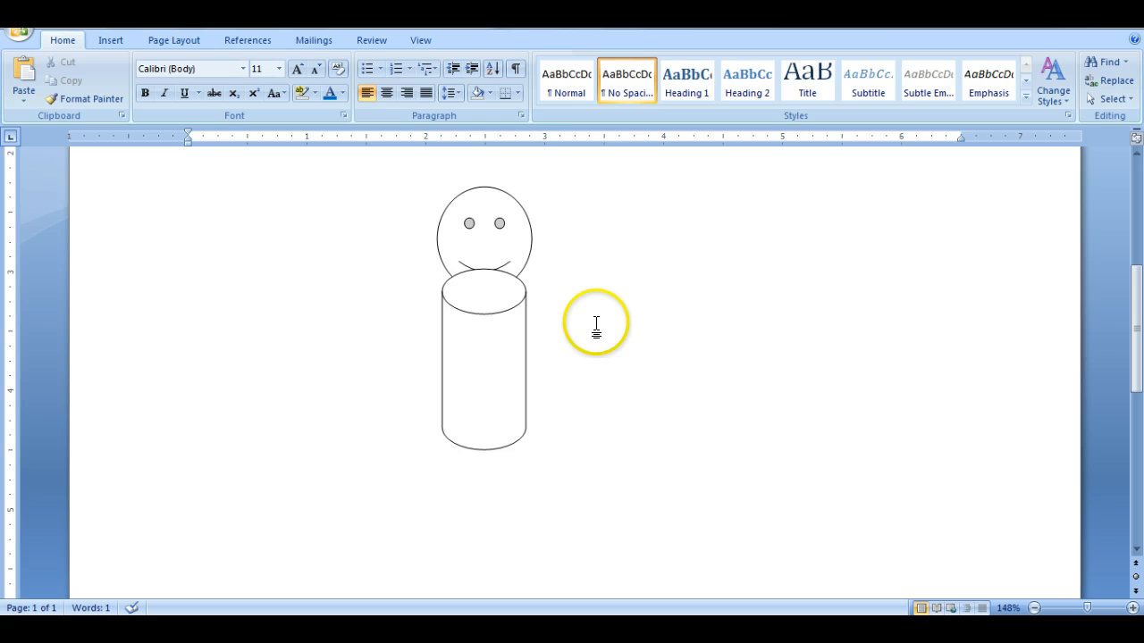
left_click(476, 320)
left_click(484, 300)
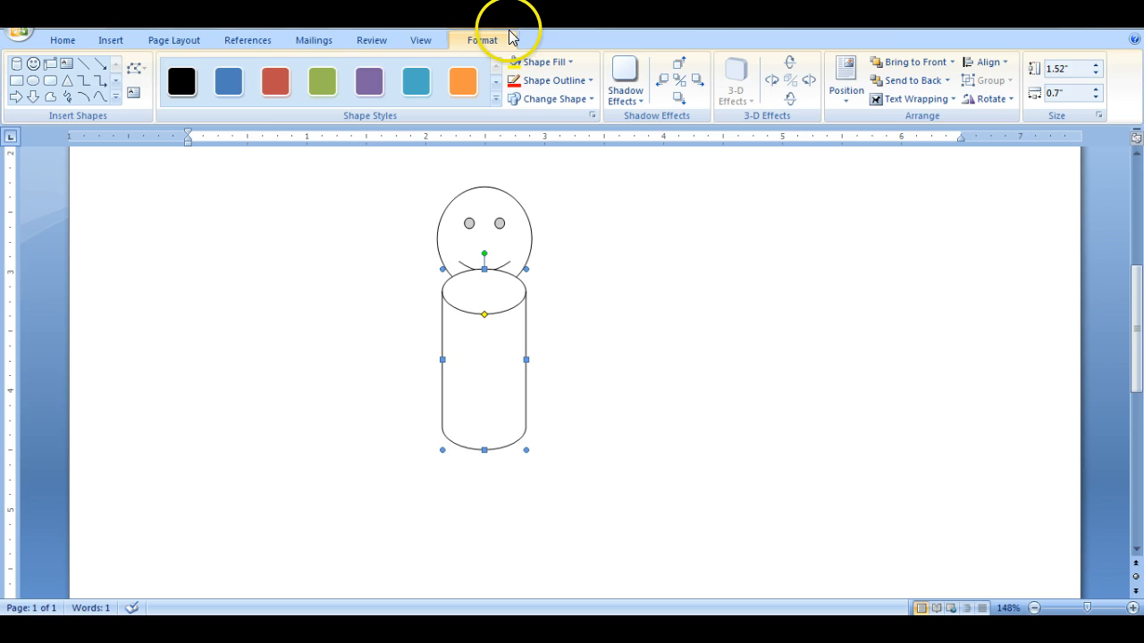
left_click(929, 100)
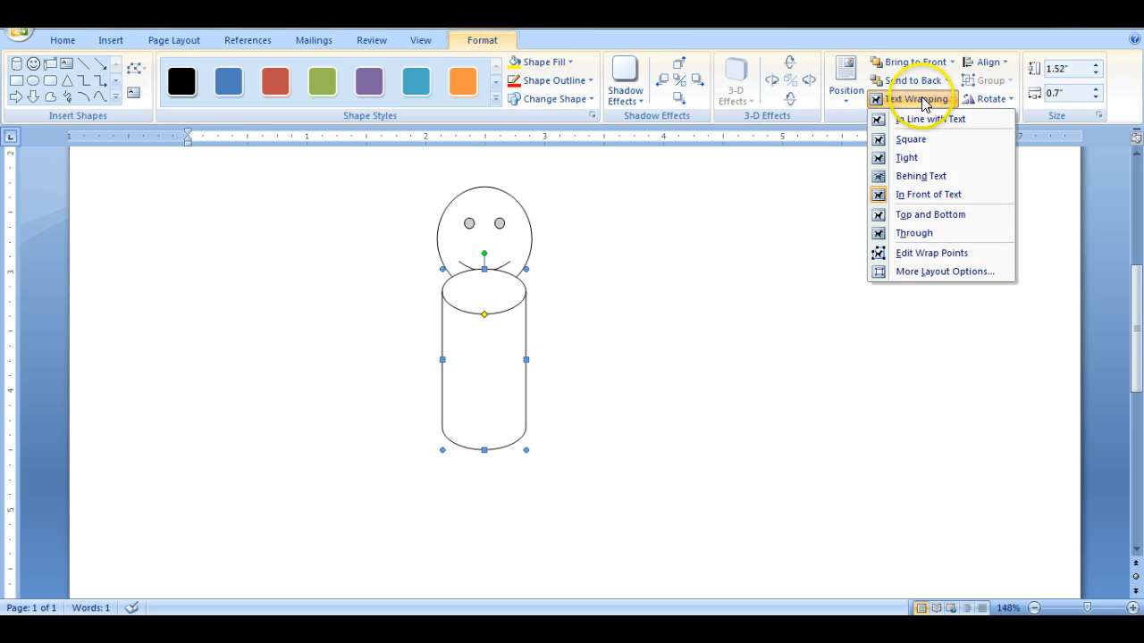
left_click(938, 178)
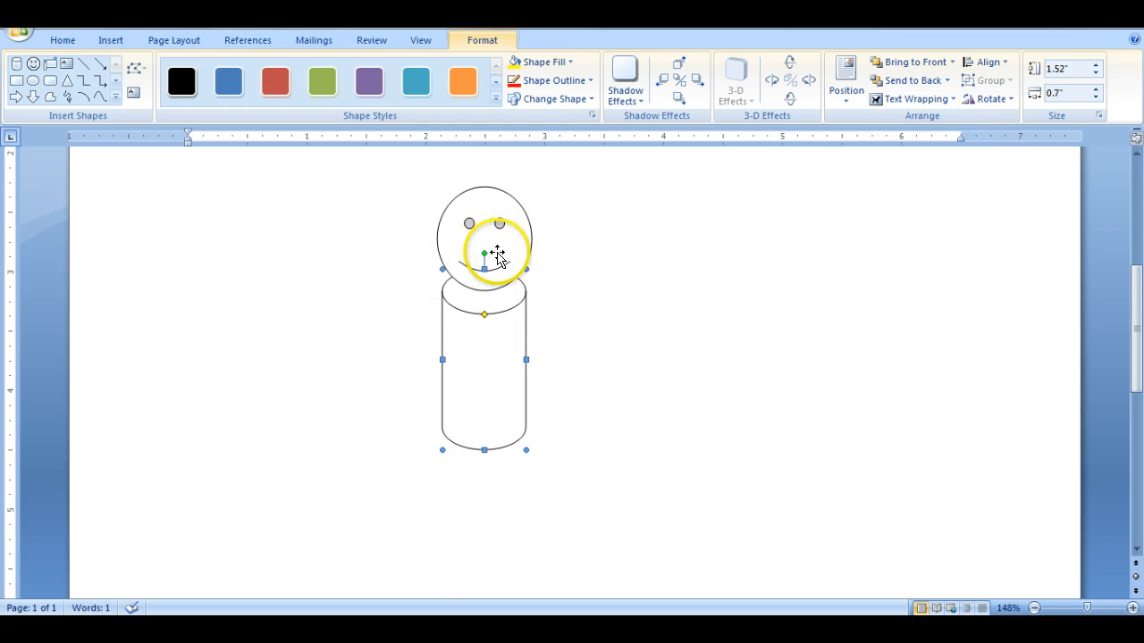
left_click(554, 322)
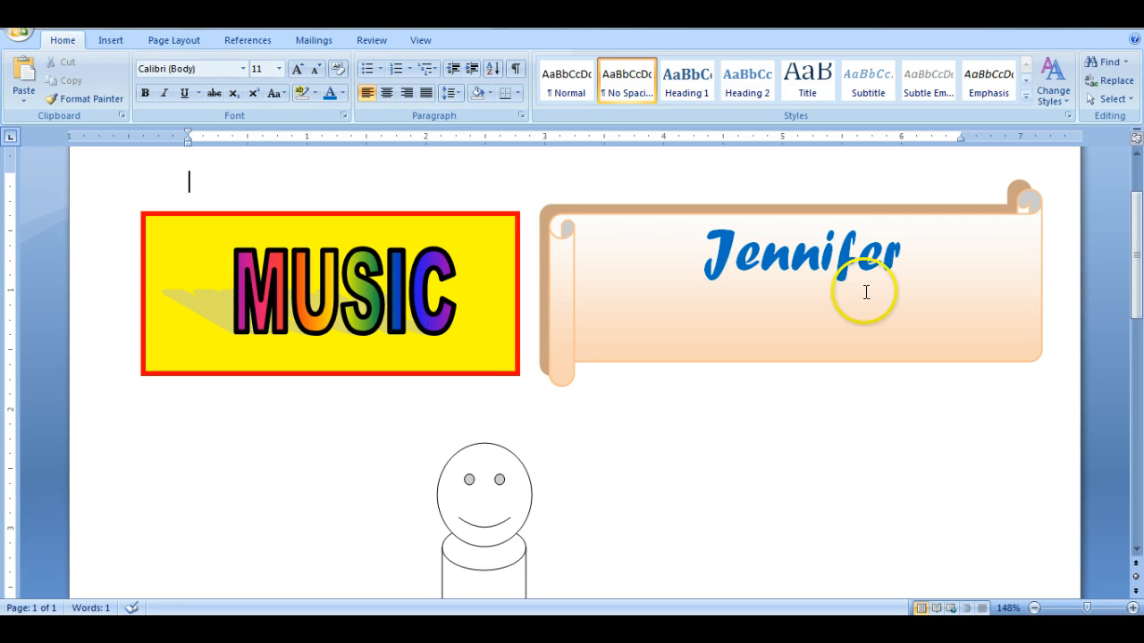
- Delete the scroll banner, the yellow text box and the MUSIC WordArt from the page
left_click(833, 279)
key("Delete")
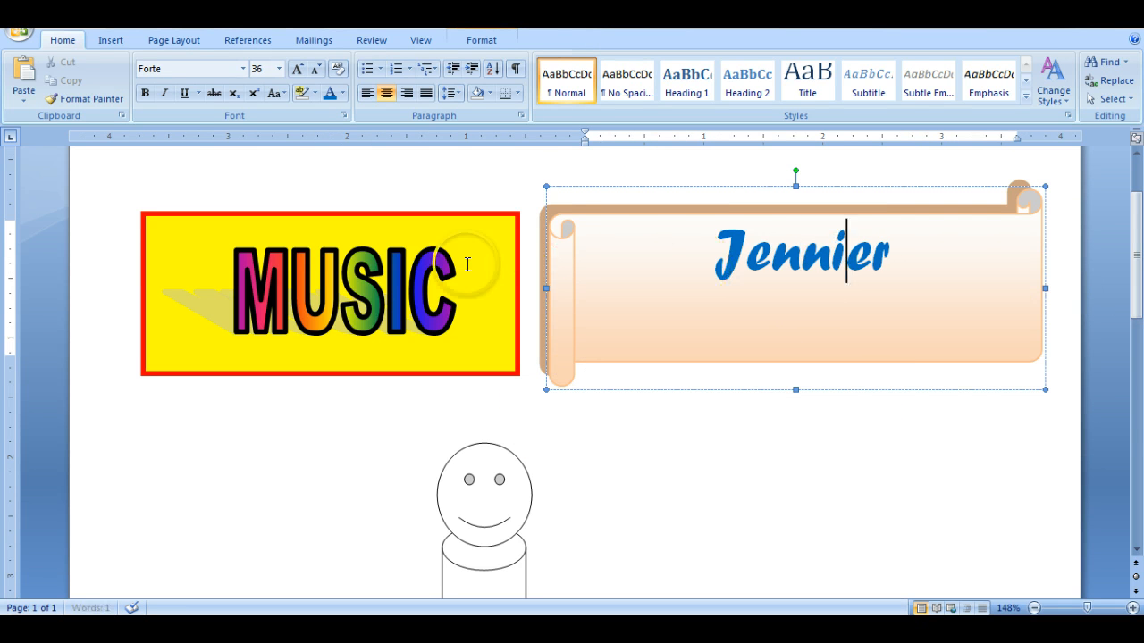
left_click(625, 186)
key("Delete")
left_click(420, 212)
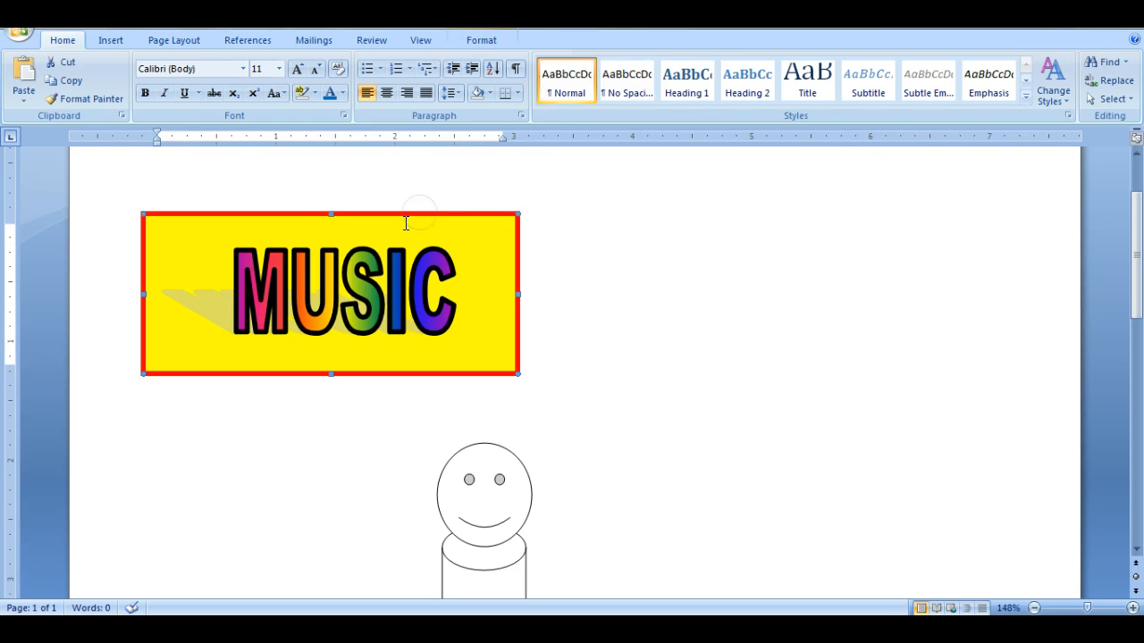
key("Delete")
left_click(408, 248)
key("Delete")
left_click(673, 415)
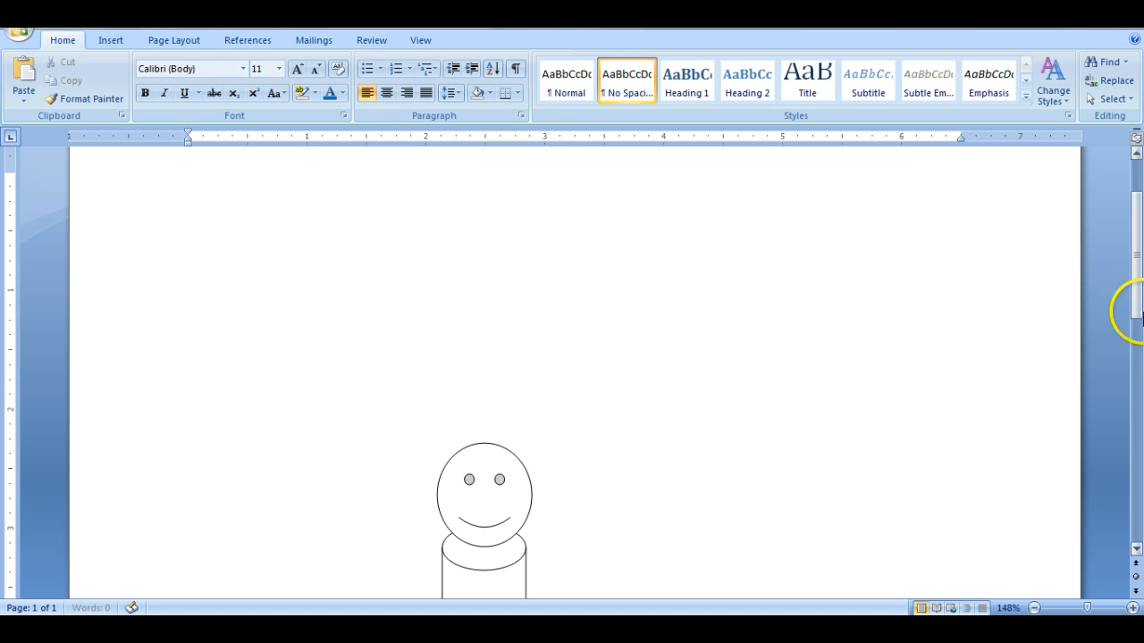
- Draw two straight lines as arms from the cylinder's sides, the right one slanting upward and the left one nearly horizontal about 0.67" long
left_click_drag(1133, 234, 1138, 293)
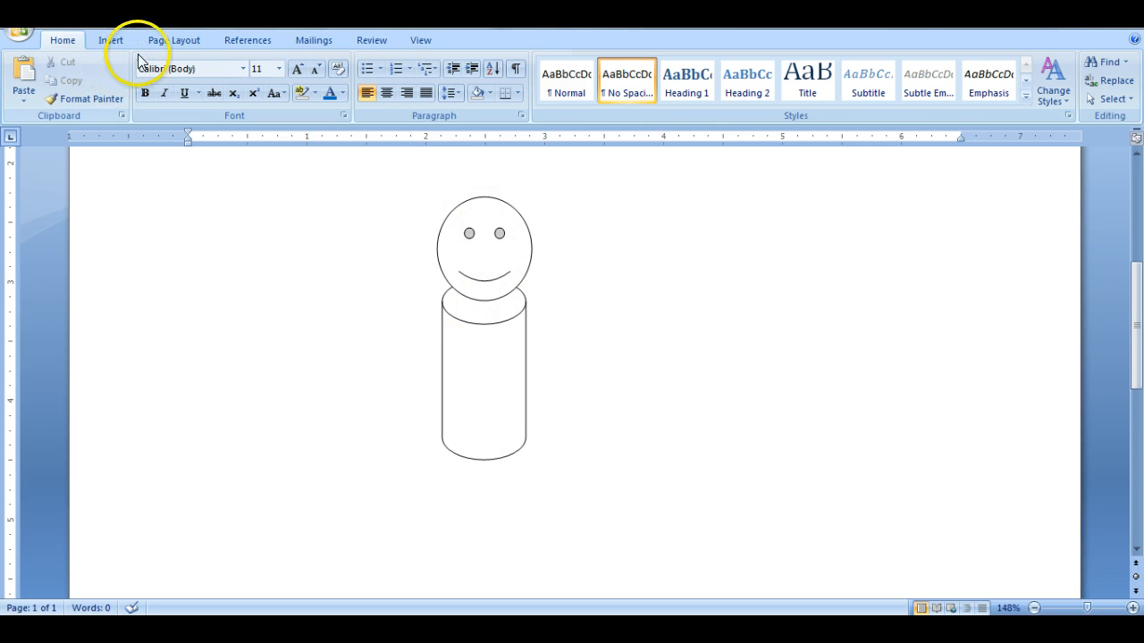
left_click(114, 41)
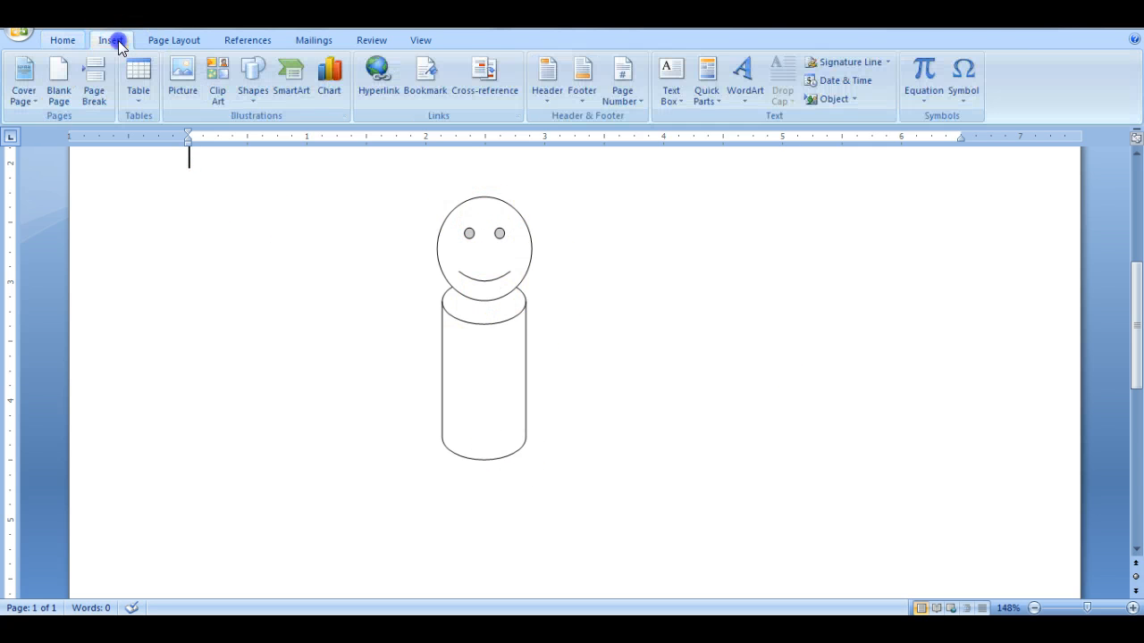
left_click(260, 86)
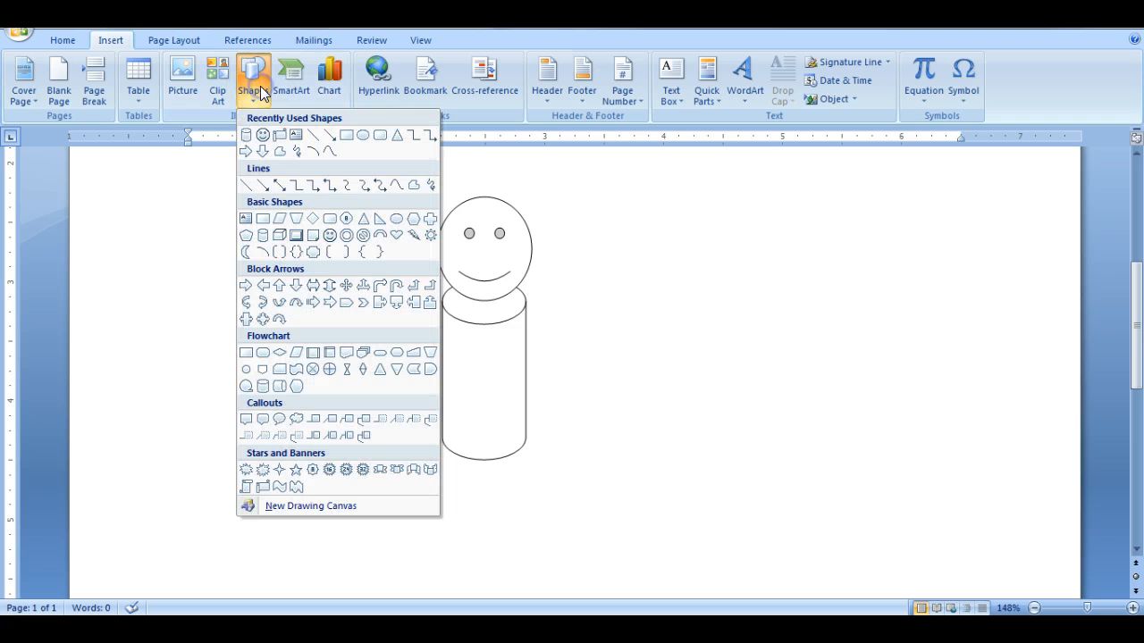
left_click(247, 186)
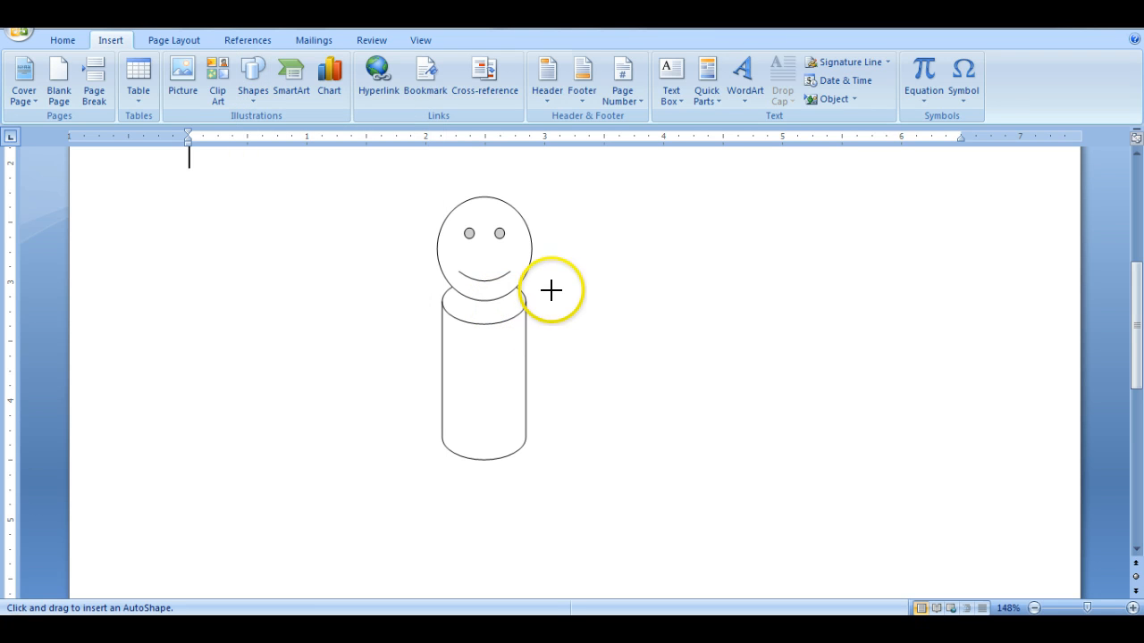
left_click(525, 329)
left_click_drag(525, 330, 583, 295)
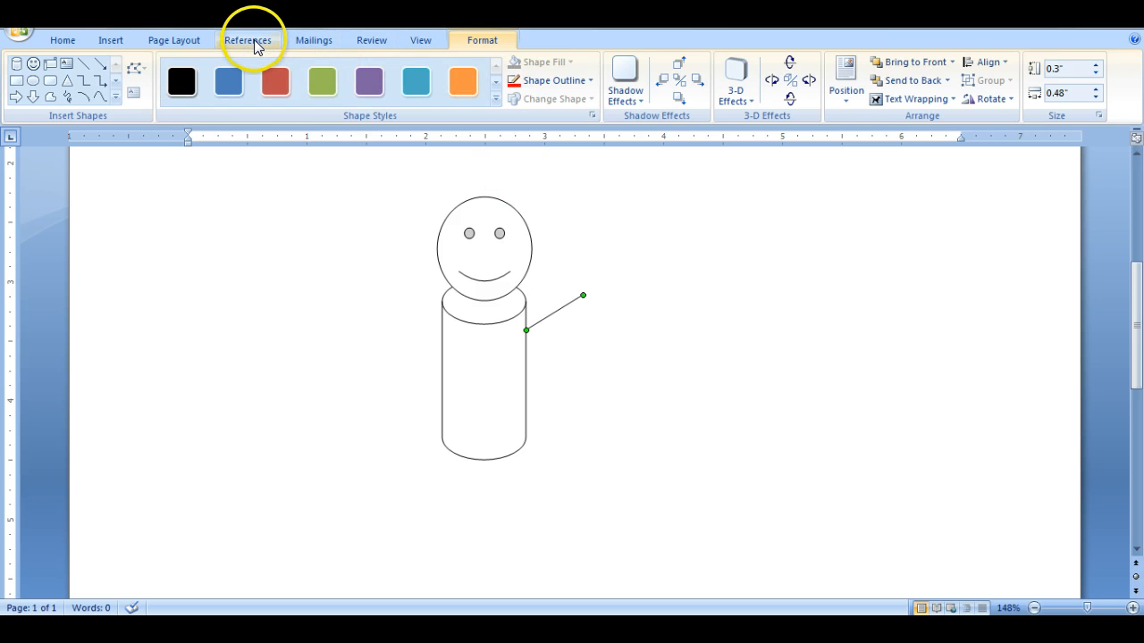
left_click(84, 66)
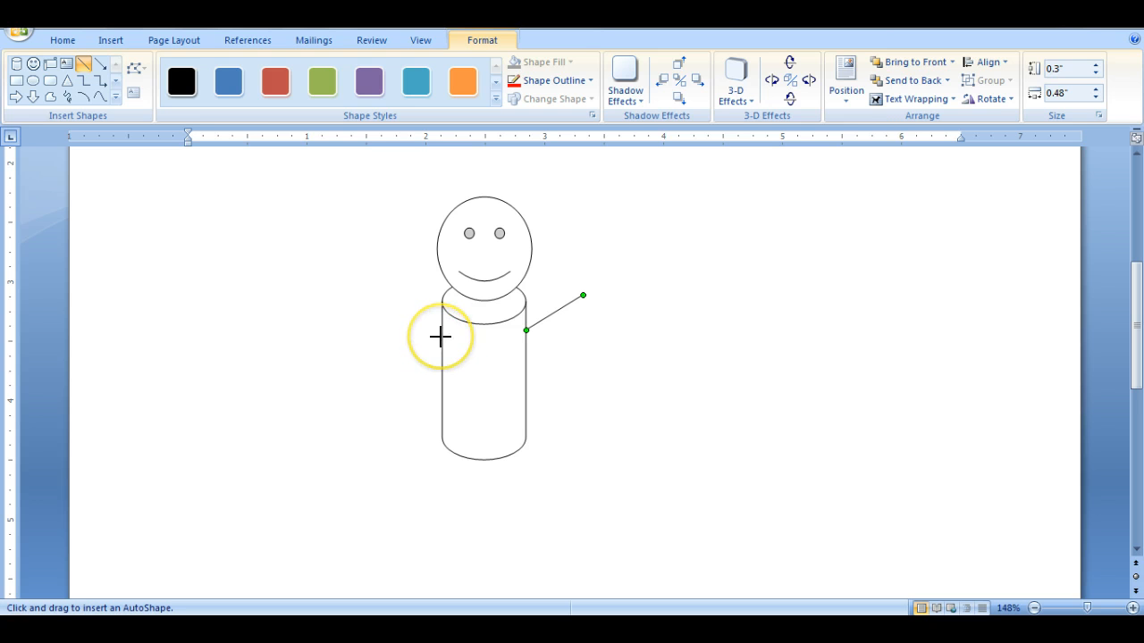
left_click_drag(439, 337, 363, 340)
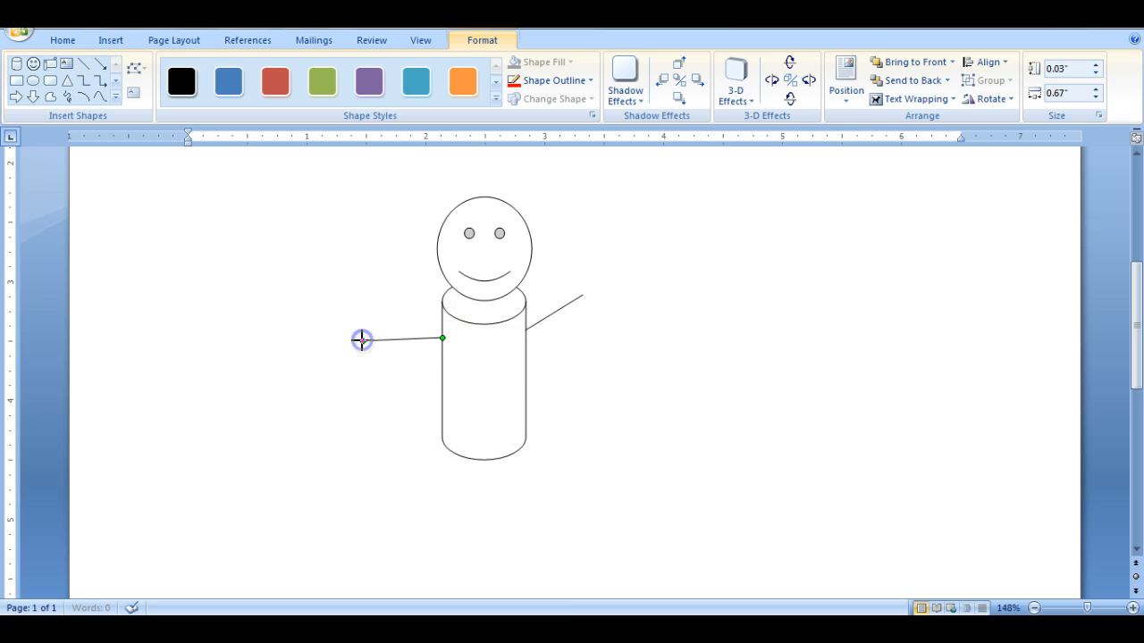
- Draw two vertical lines about 0.75" long as legs below the cylinder, and nudge the right leg up to meet the body
left_click(84, 66)
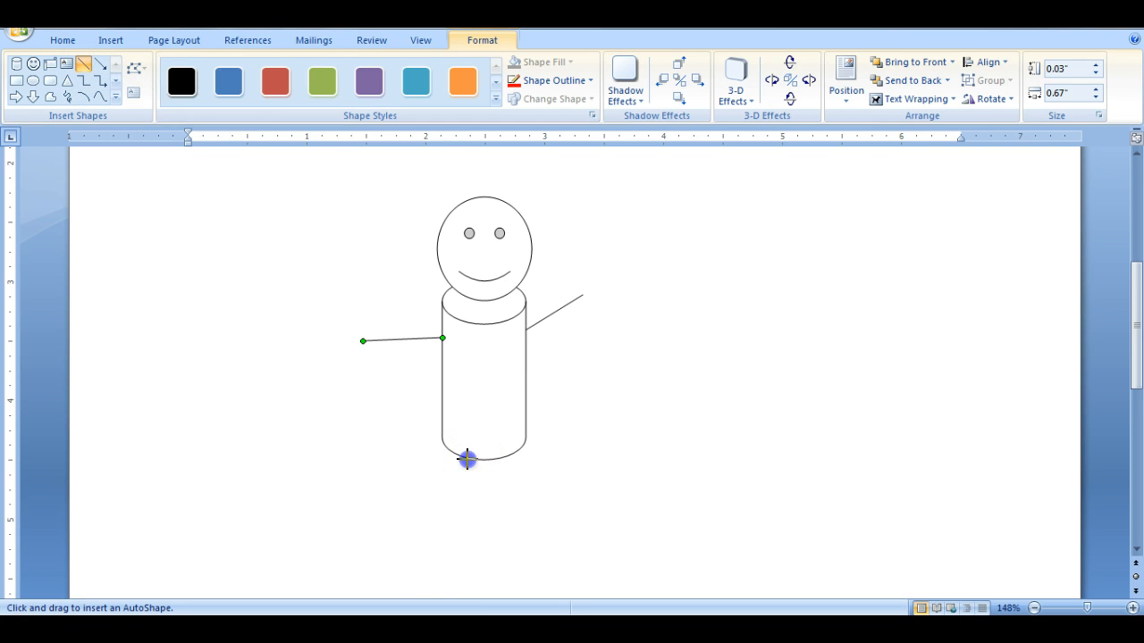
left_click_drag(465, 458, 469, 550)
left_click(84, 66)
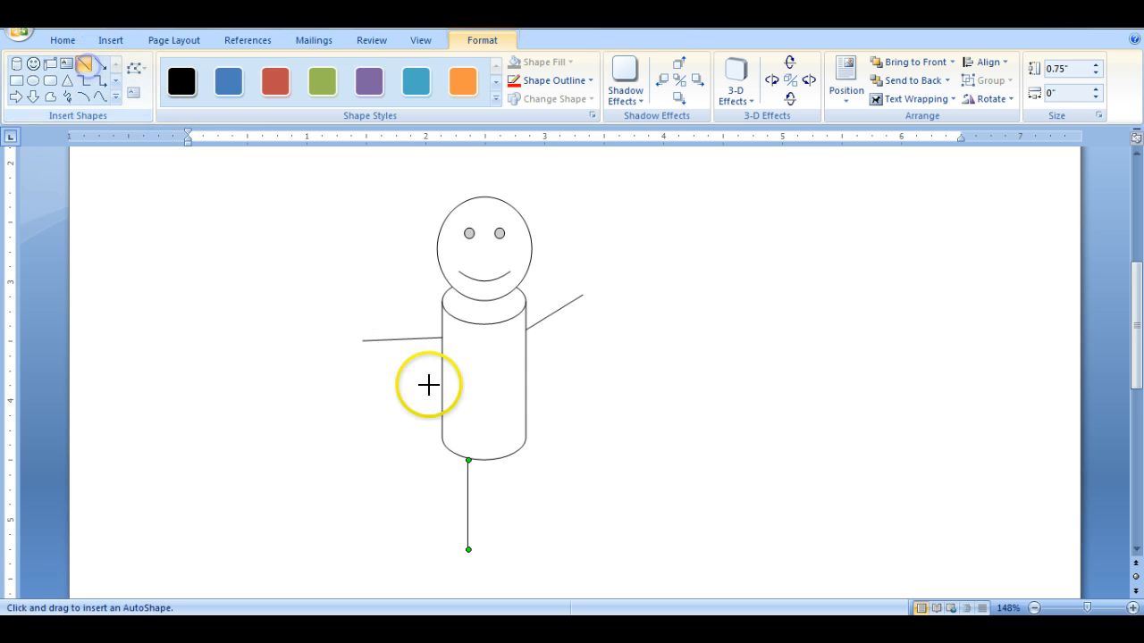
left_click_drag(508, 457, 510, 552)
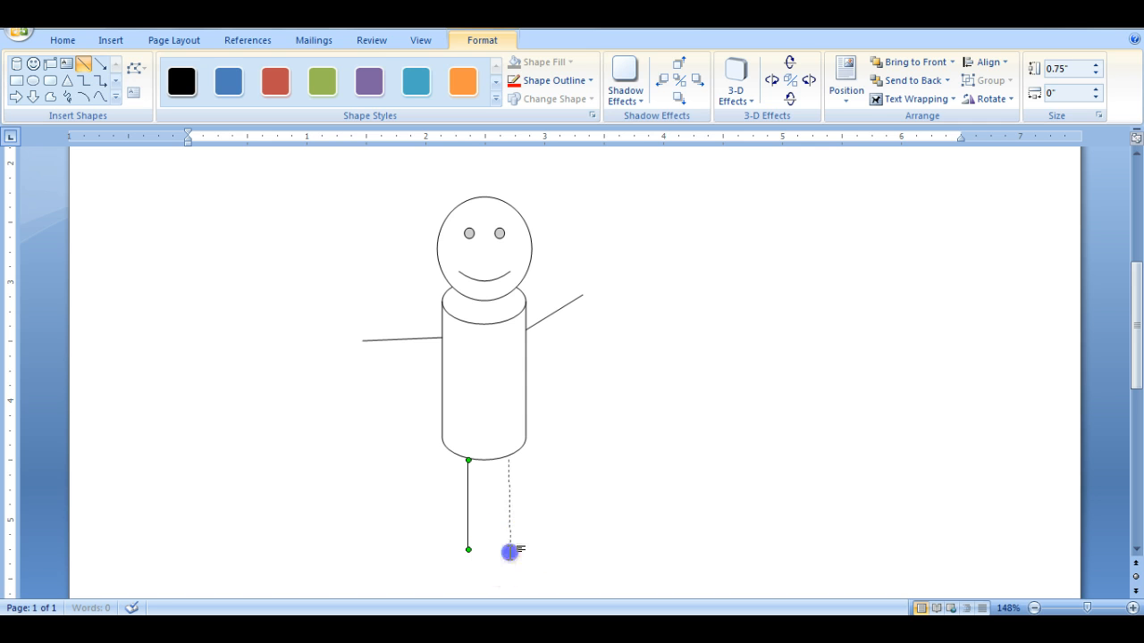
left_click(506, 476)
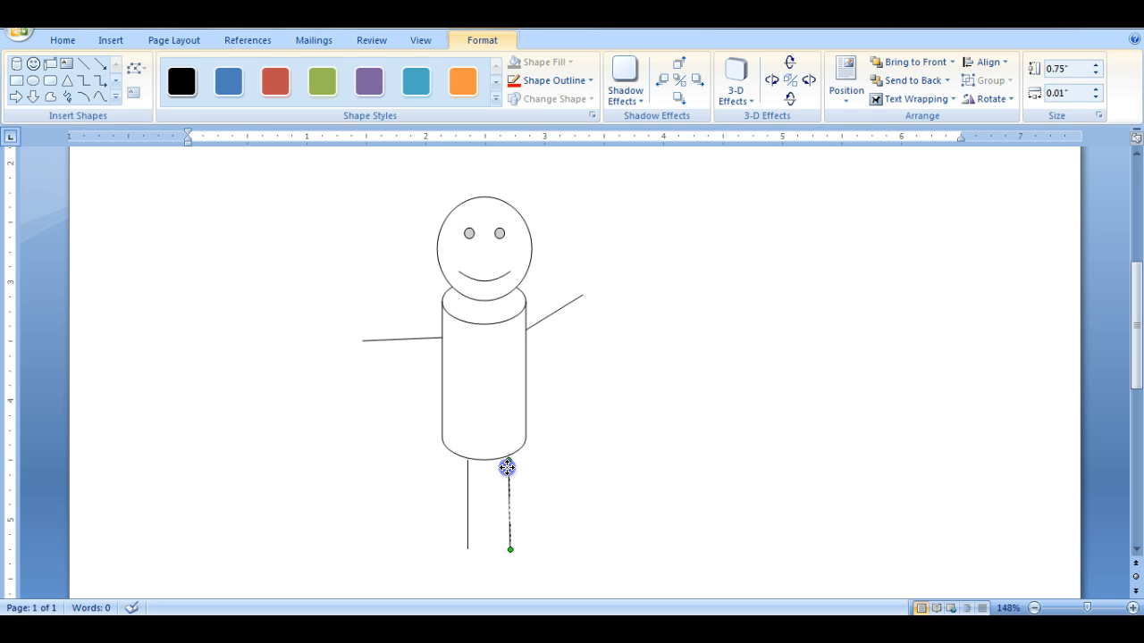
left_click(331, 383)
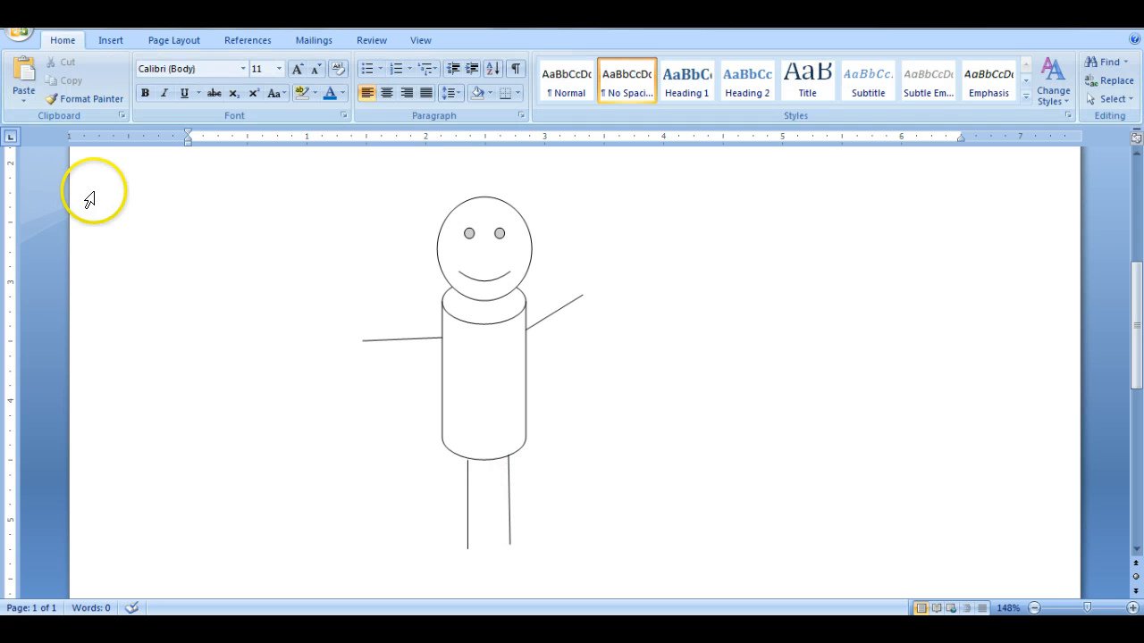
- Draw a small rectangle foot about 0.1" high and 0.2" wide at the lower end of the right leg
left_click(109, 40)
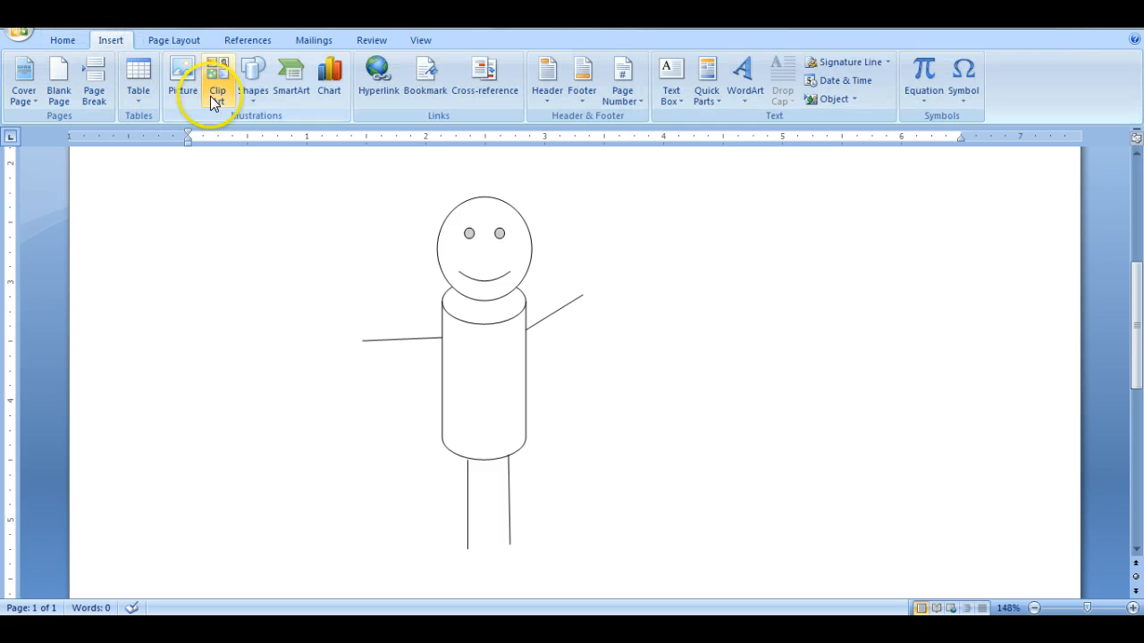
left_click(250, 88)
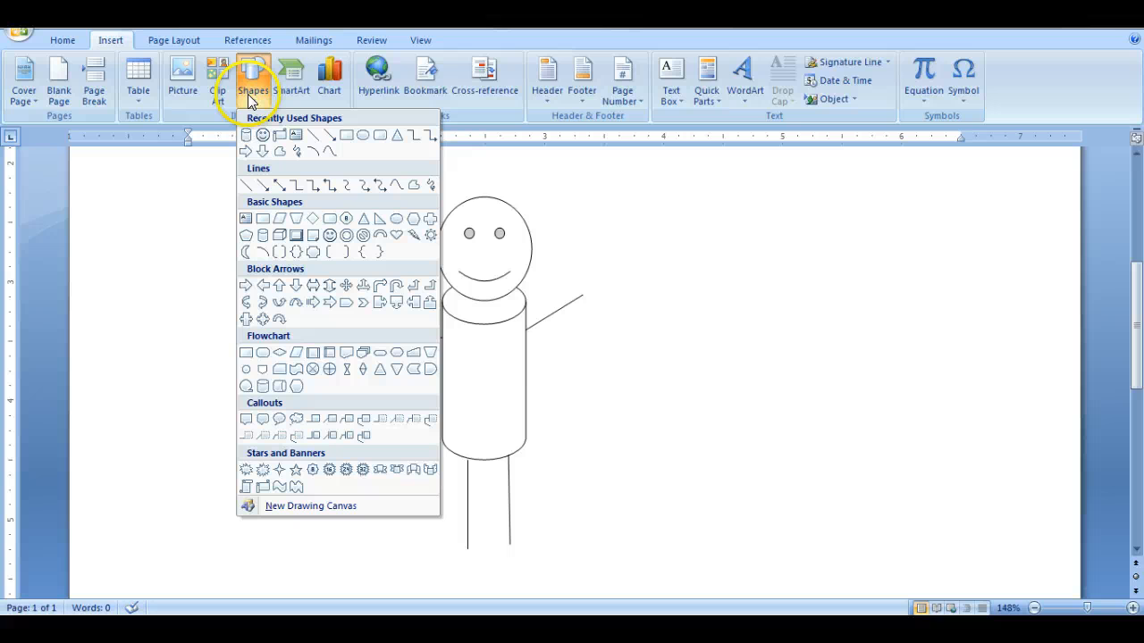
left_click(348, 135)
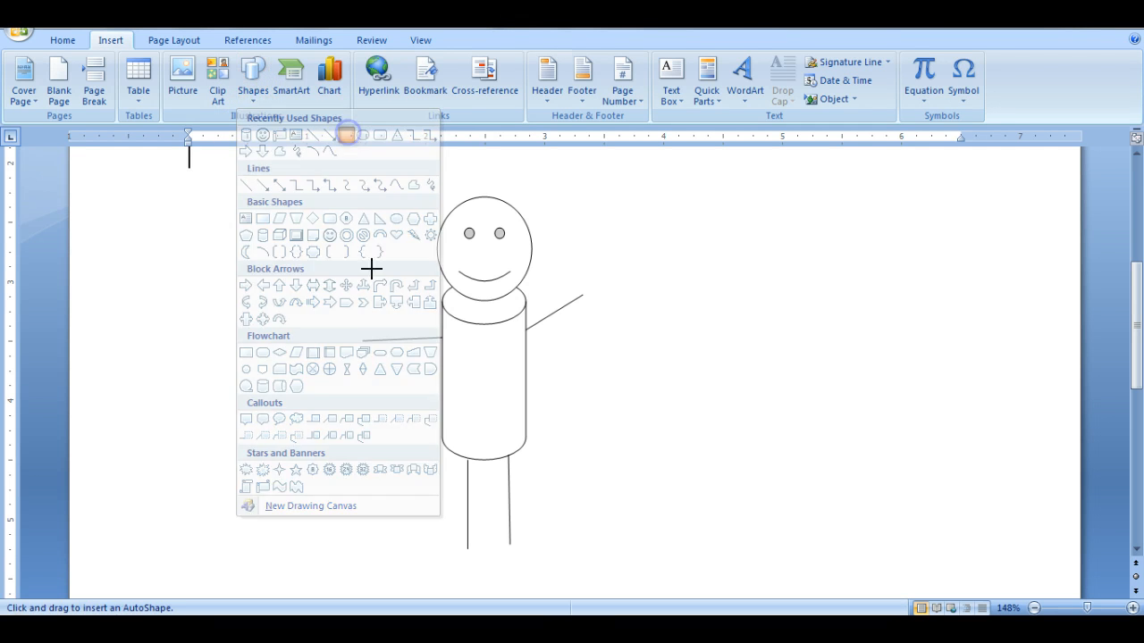
left_click_drag(505, 543, 510, 543)
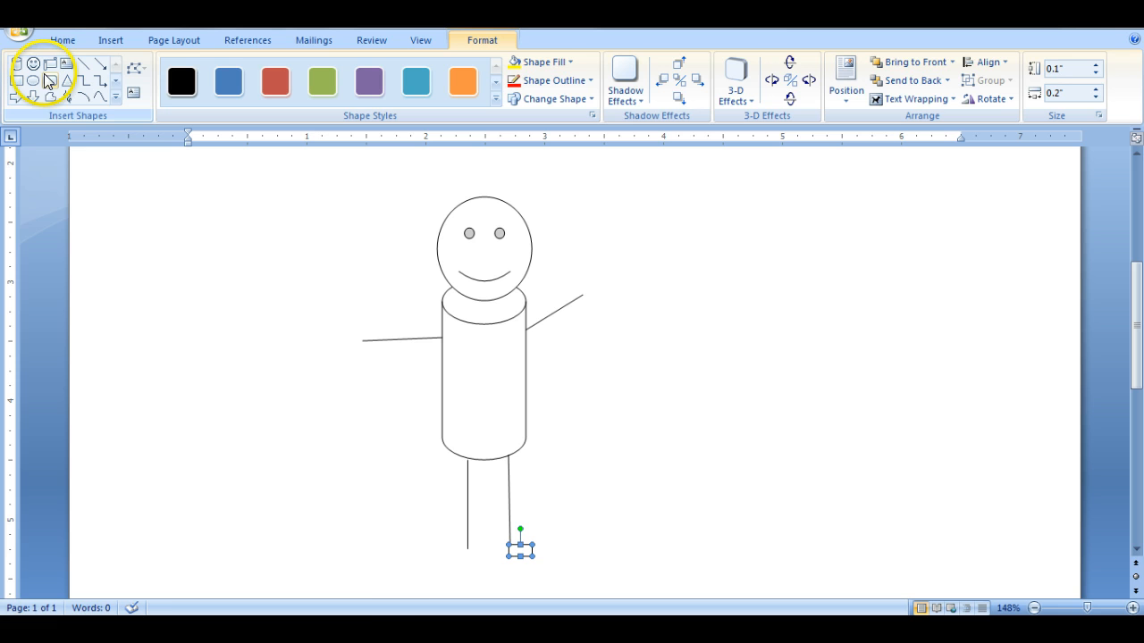
- Draw a small rectangle foot extending left from the lower end of the left leg
left_click(16, 80)
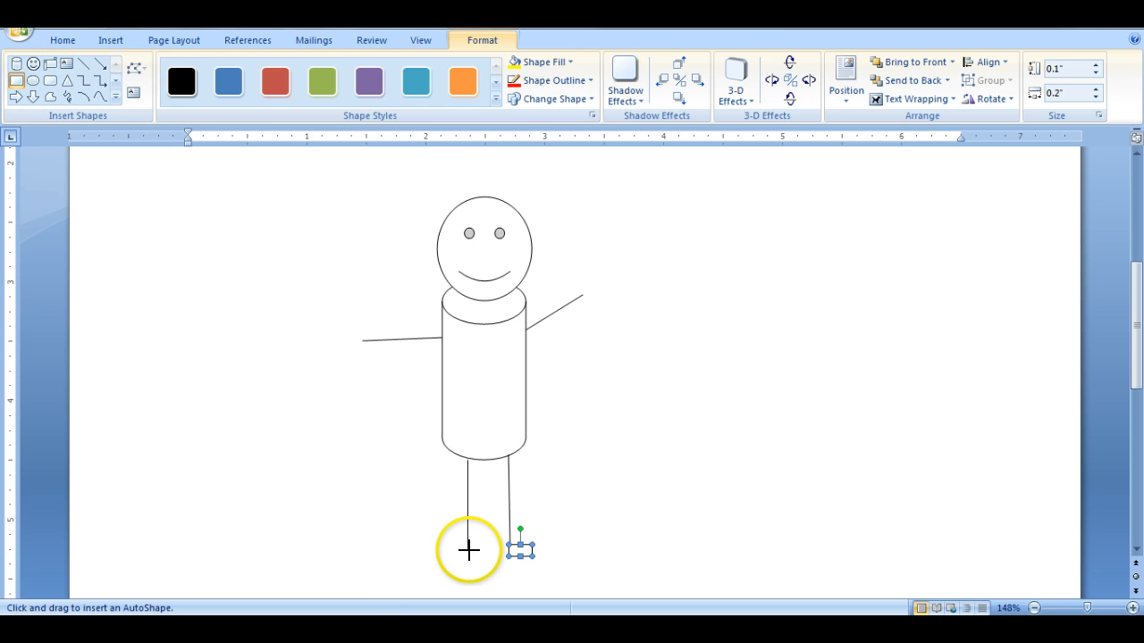
left_click_drag(467, 550, 468, 558)
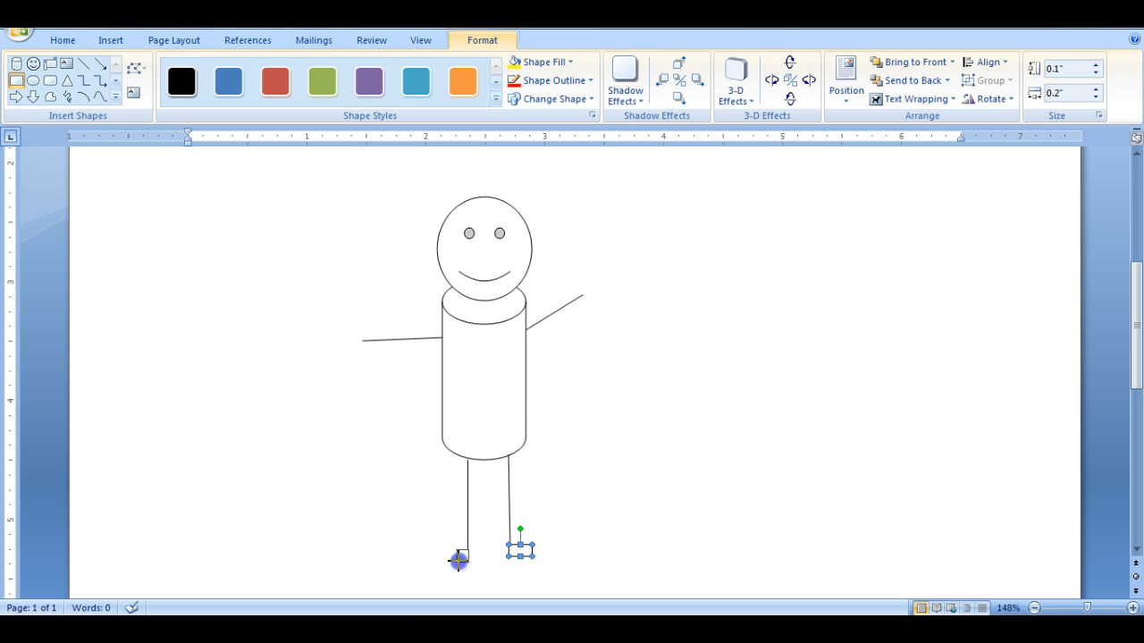
left_click(590, 547)
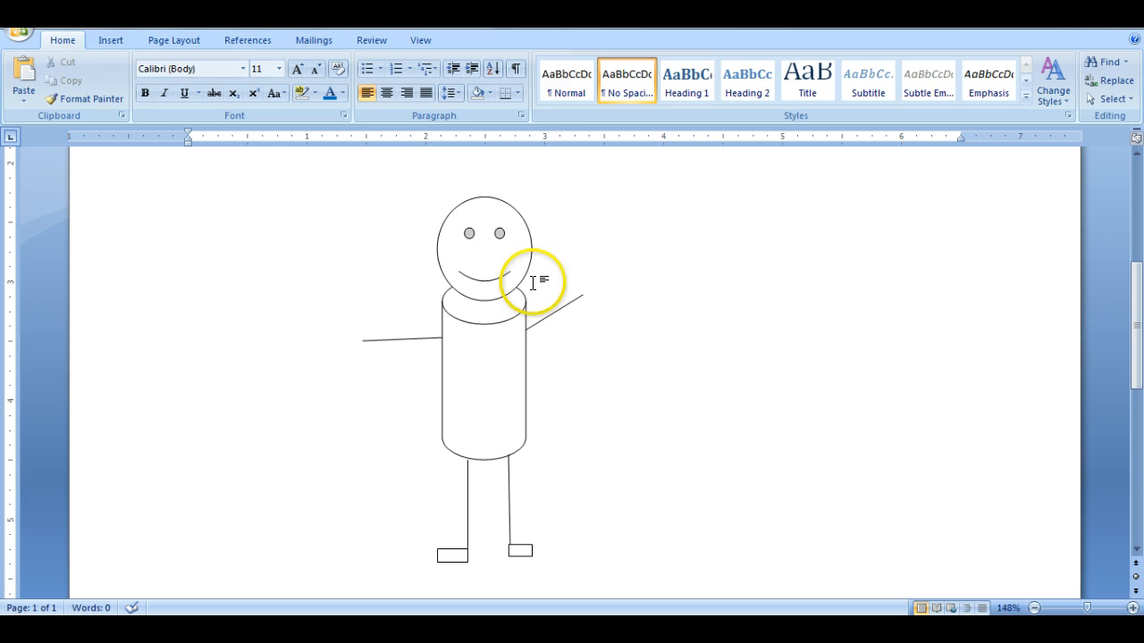
- Scribble curly hair around the top and sides of the head as one freehand line, about 0.86" high and 0.94" wide
left_click(115, 40)
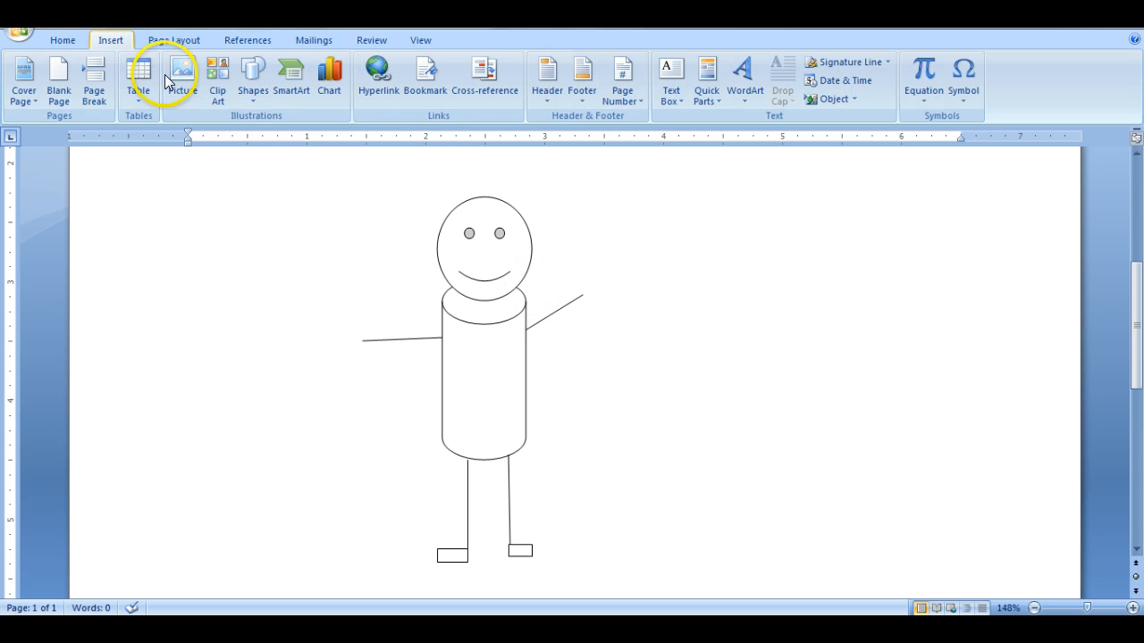
left_click(250, 81)
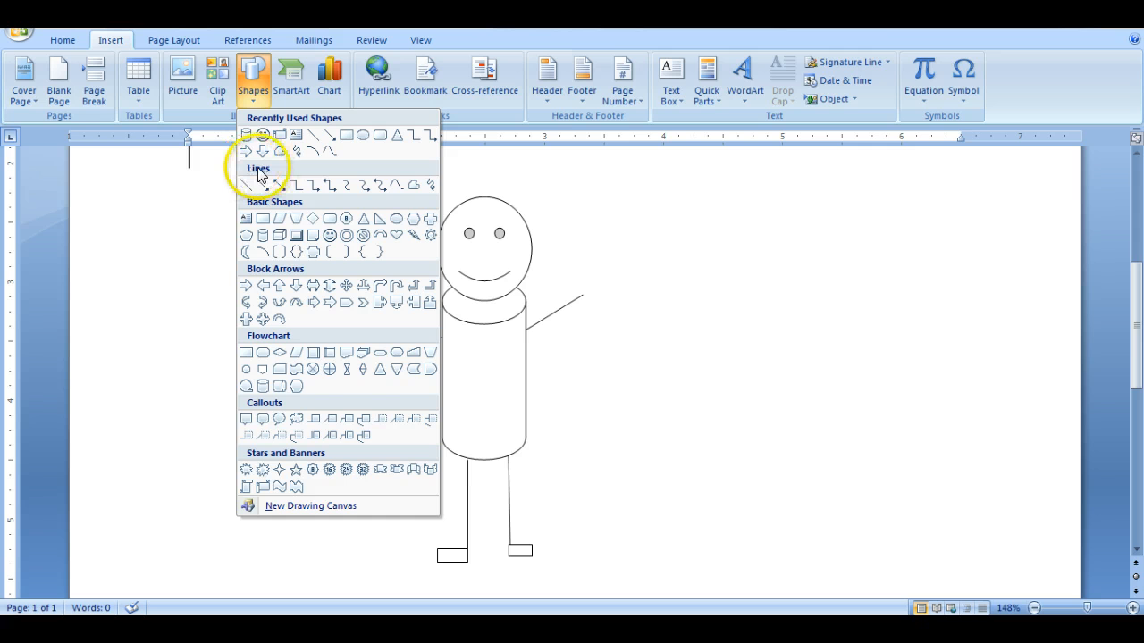
left_click(432, 185)
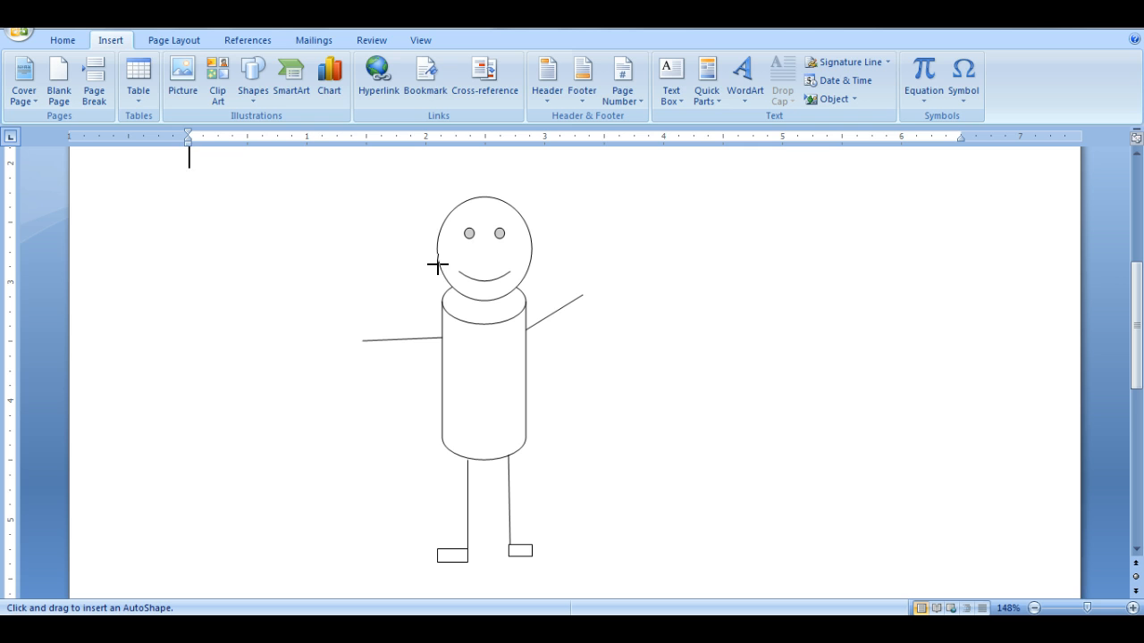
left_click_drag(437, 265, 442, 284)
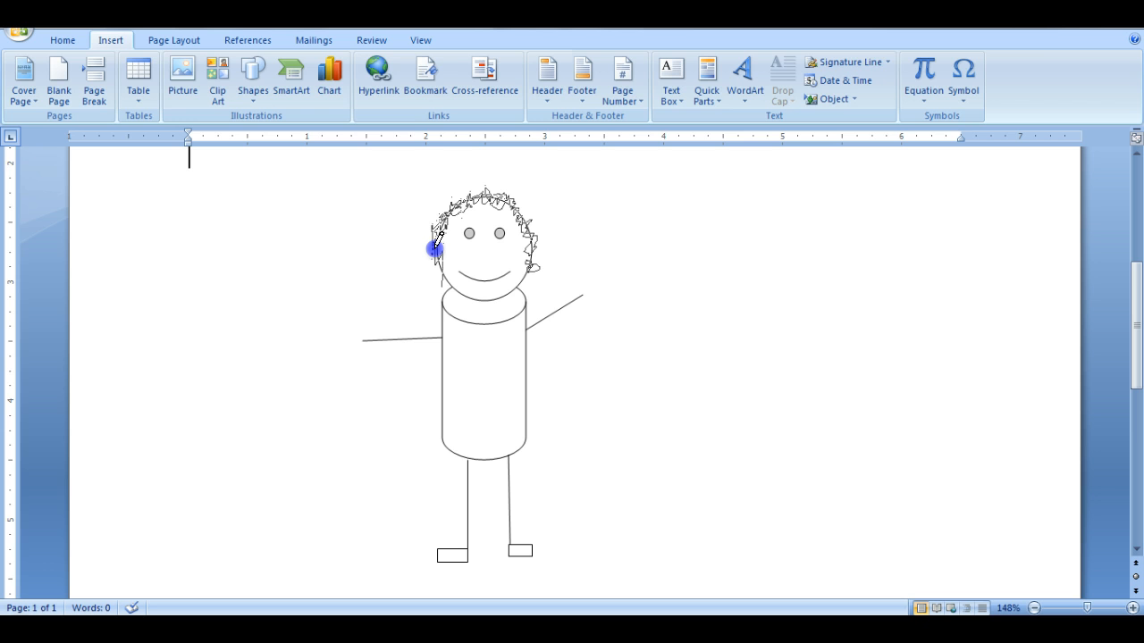
left_click_drag(437, 262, 438, 266)
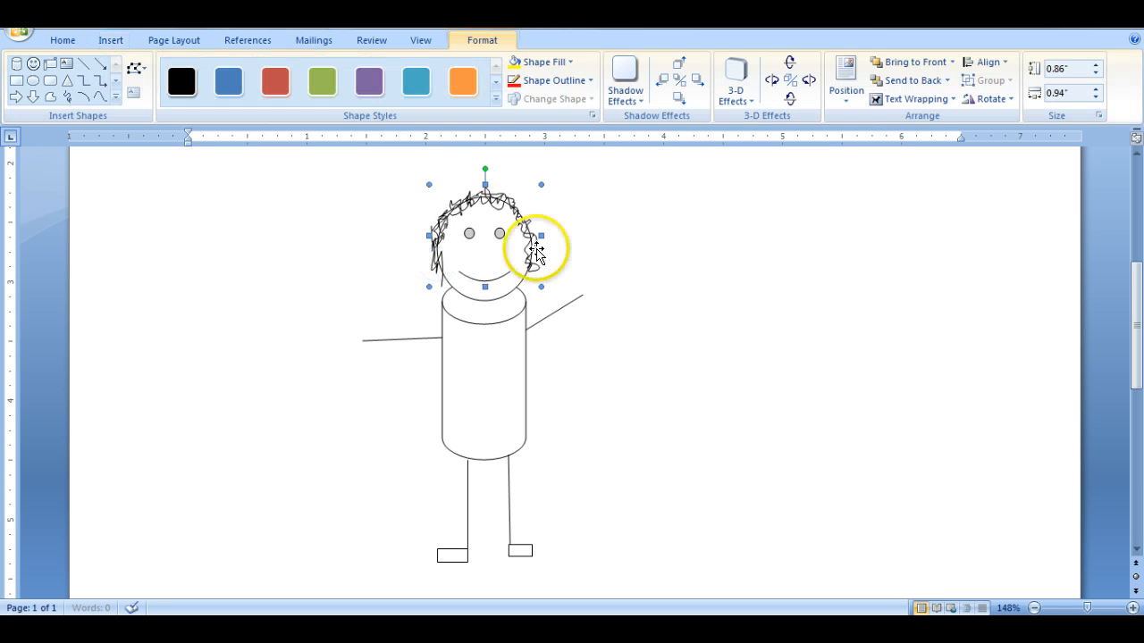
left_click(664, 244)
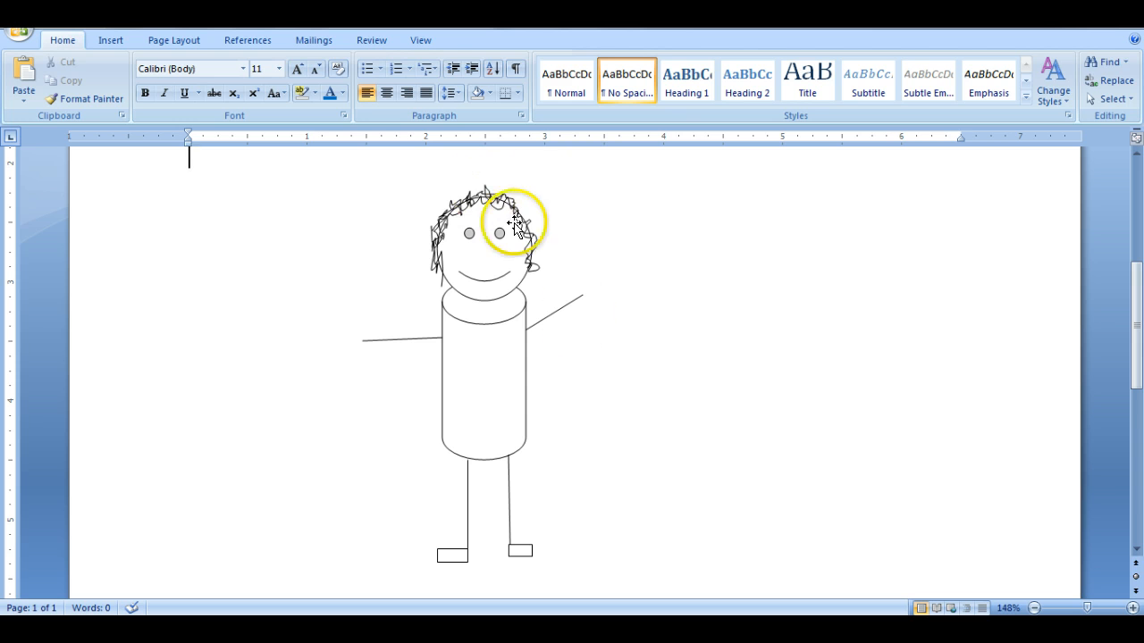
left_click(537, 324)
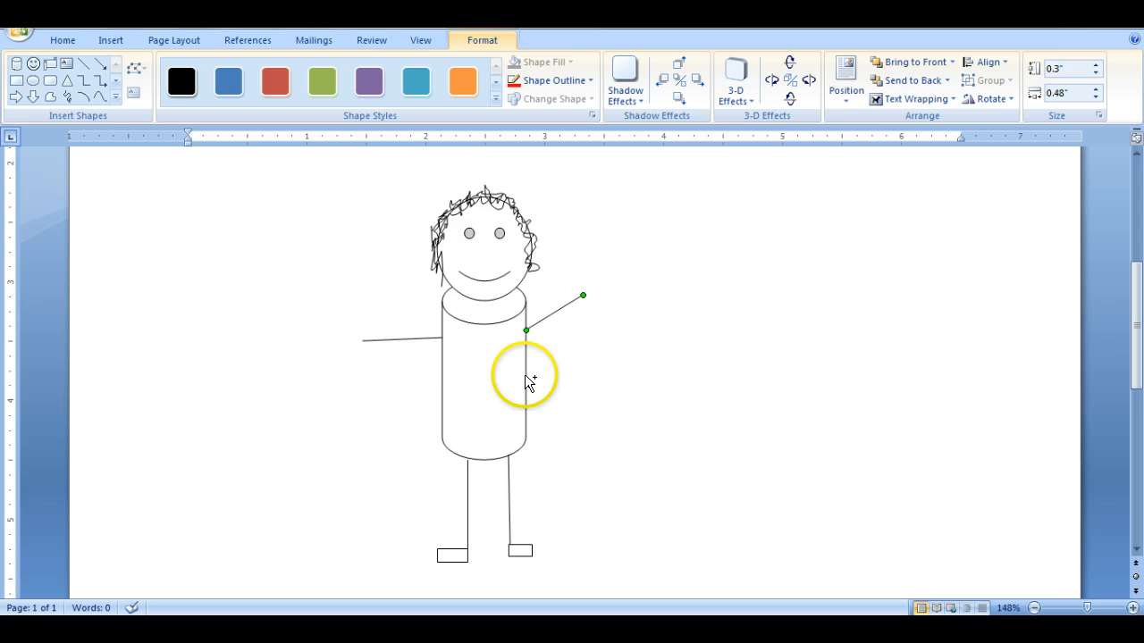
left_click(407, 340)
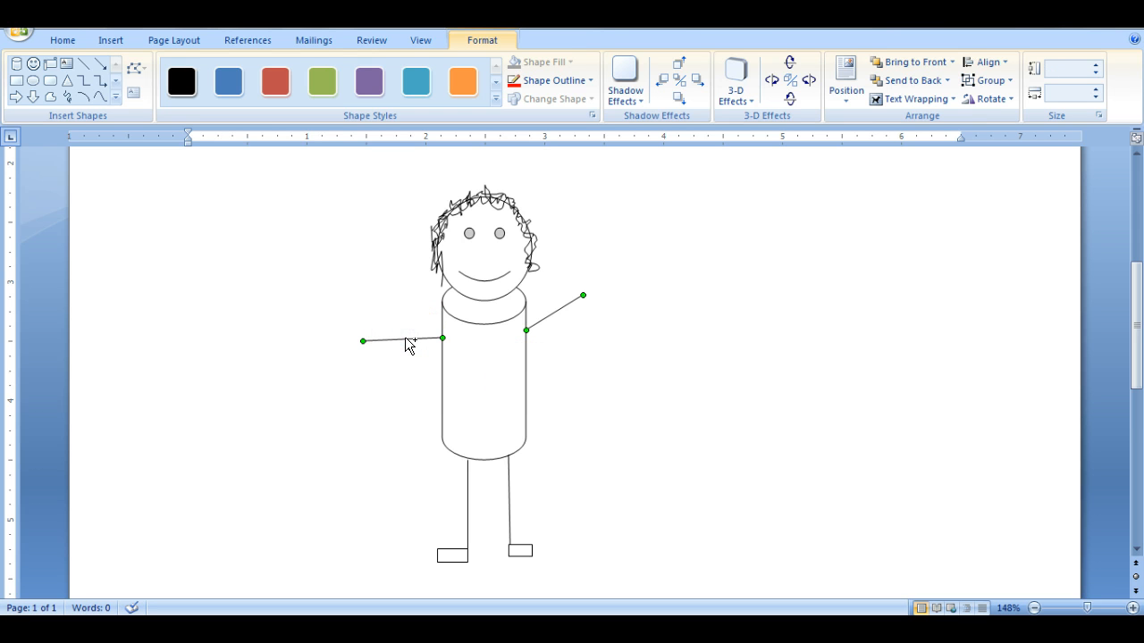
left_click(441, 391, "shift")
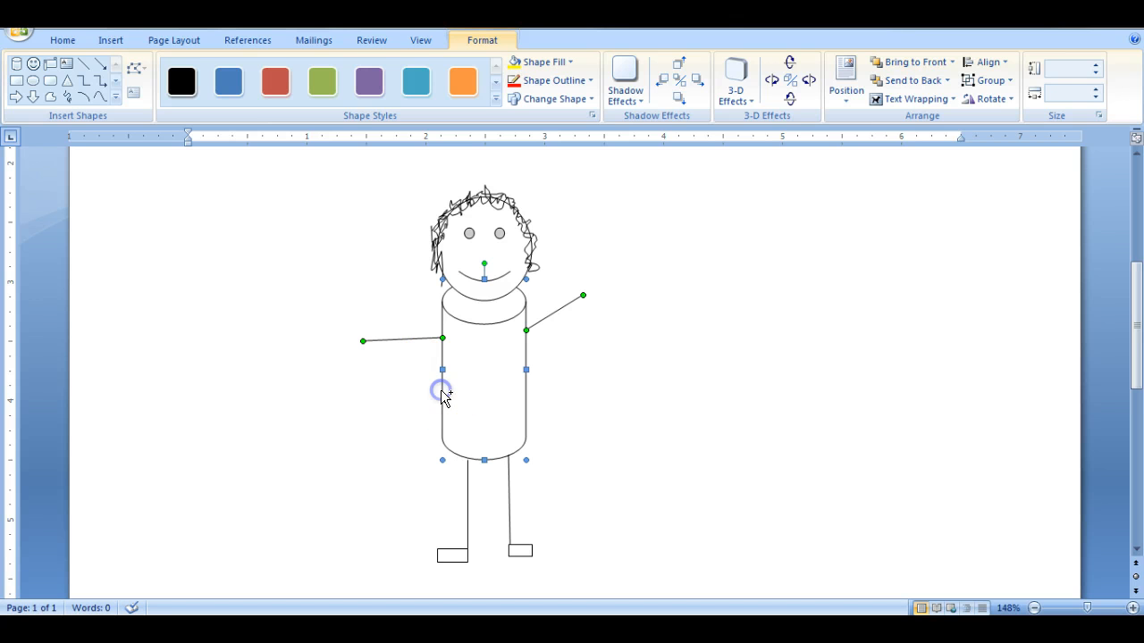
left_click(465, 499)
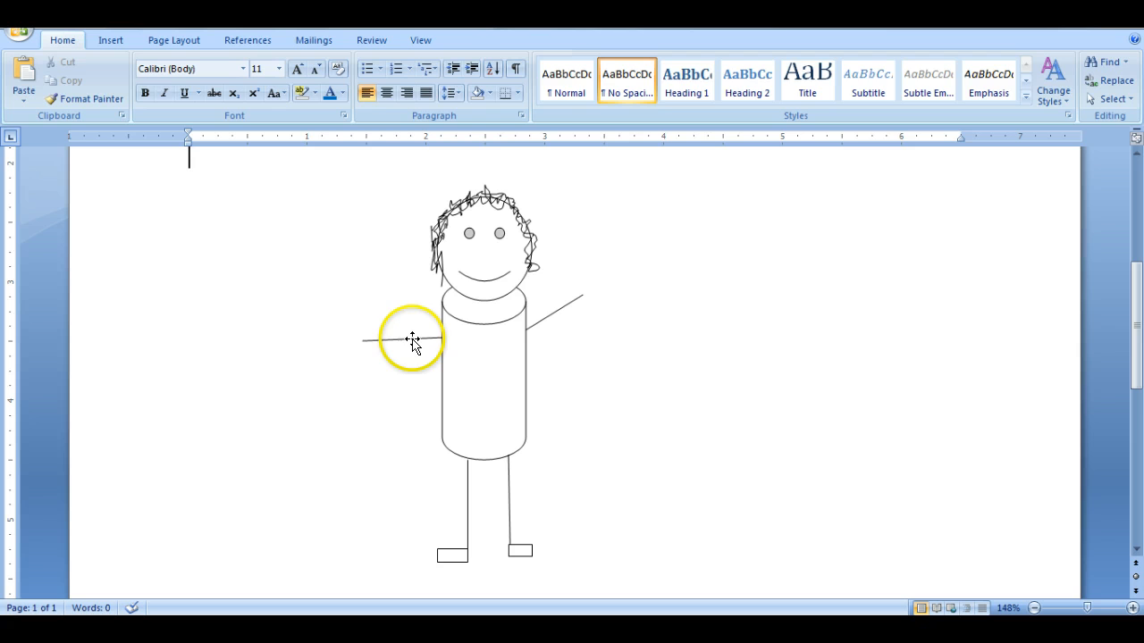
- Select the figure's arms, cylinder body, legs, feet, hair and smiley head together and group them into one object
left_click(412, 339)
left_click(480, 358, "shift")
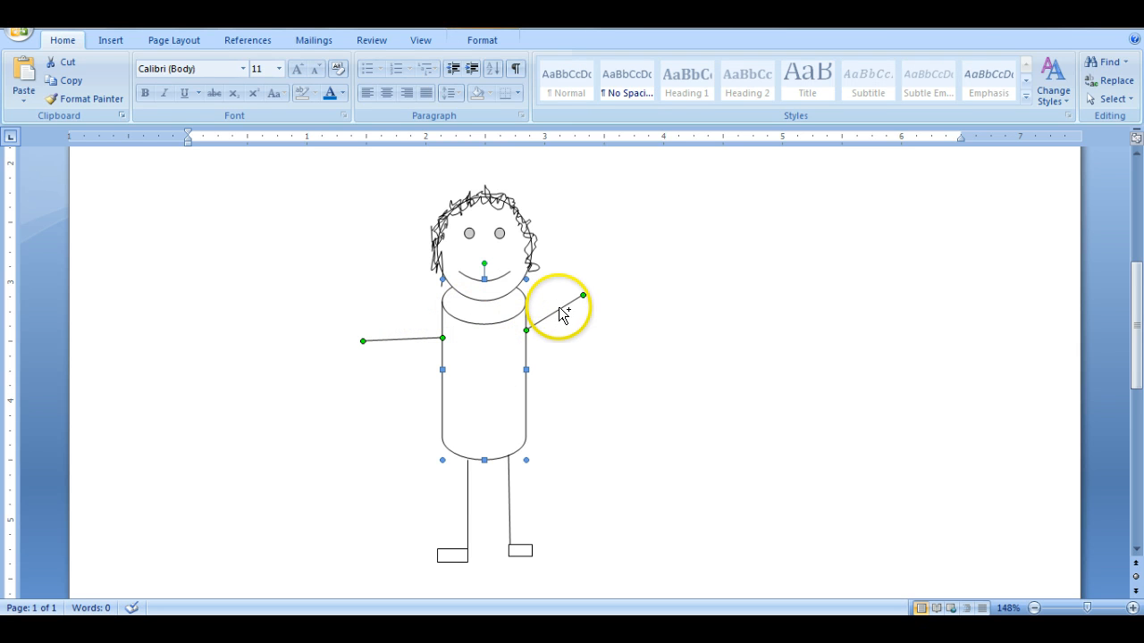
left_click(507, 498, "shift")
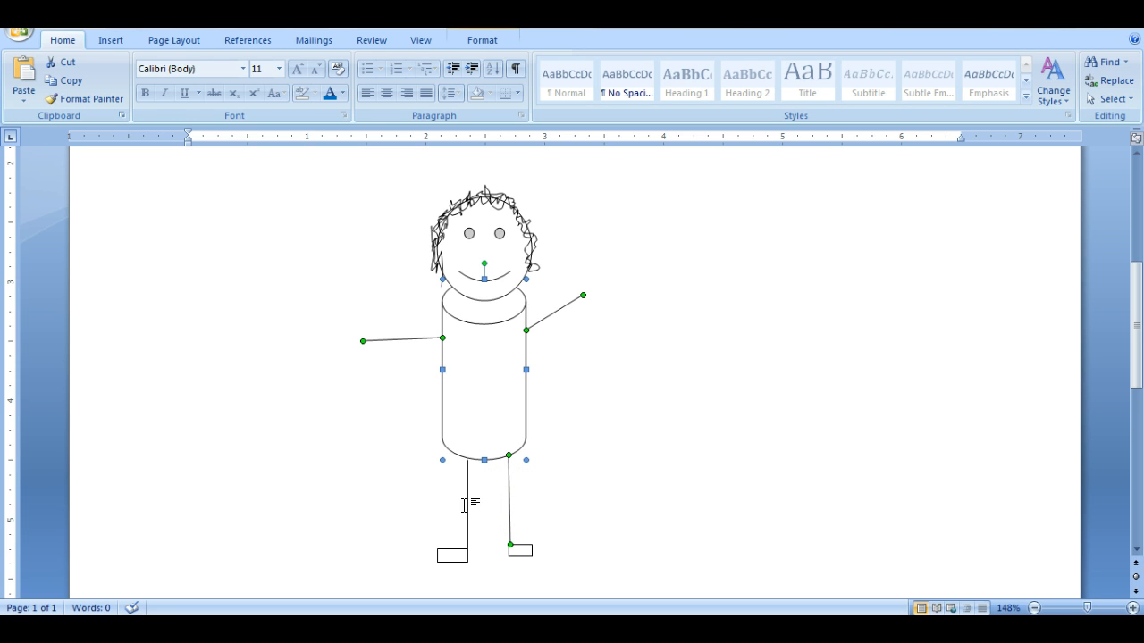
left_click(457, 560, "shift")
left_click(523, 549, "shift")
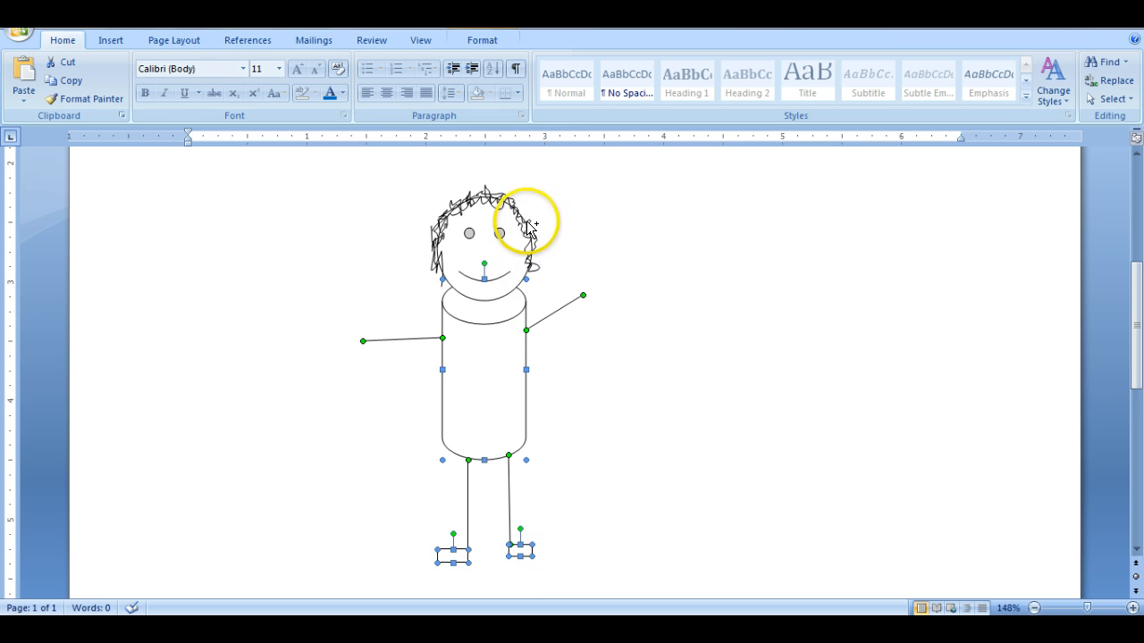
left_click(484, 188, "shift")
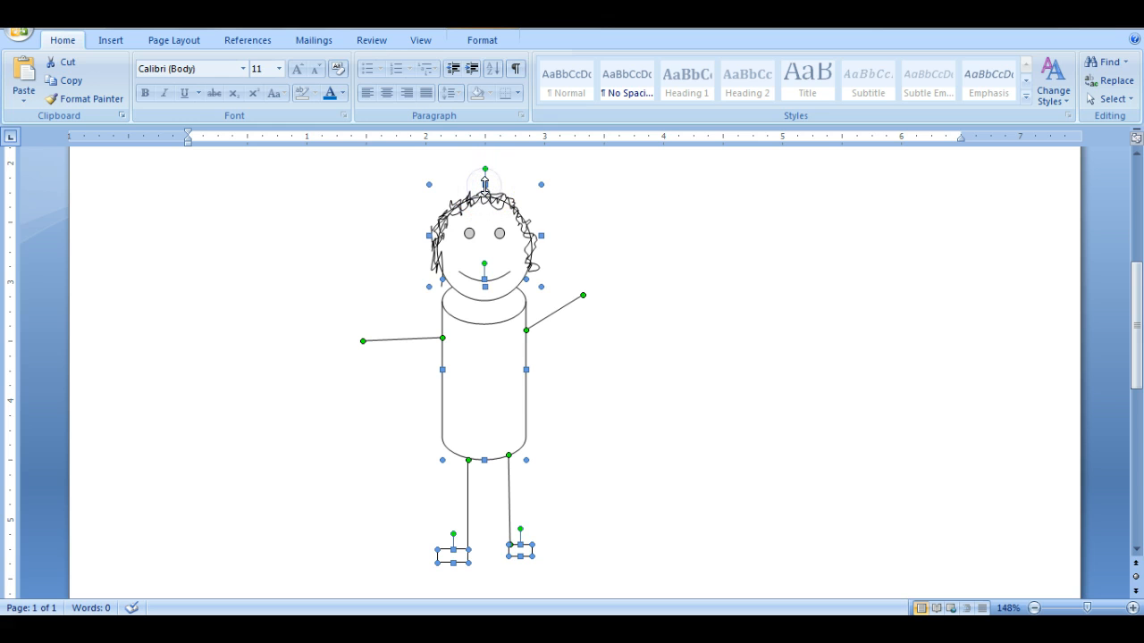
left_click(492, 294, "shift")
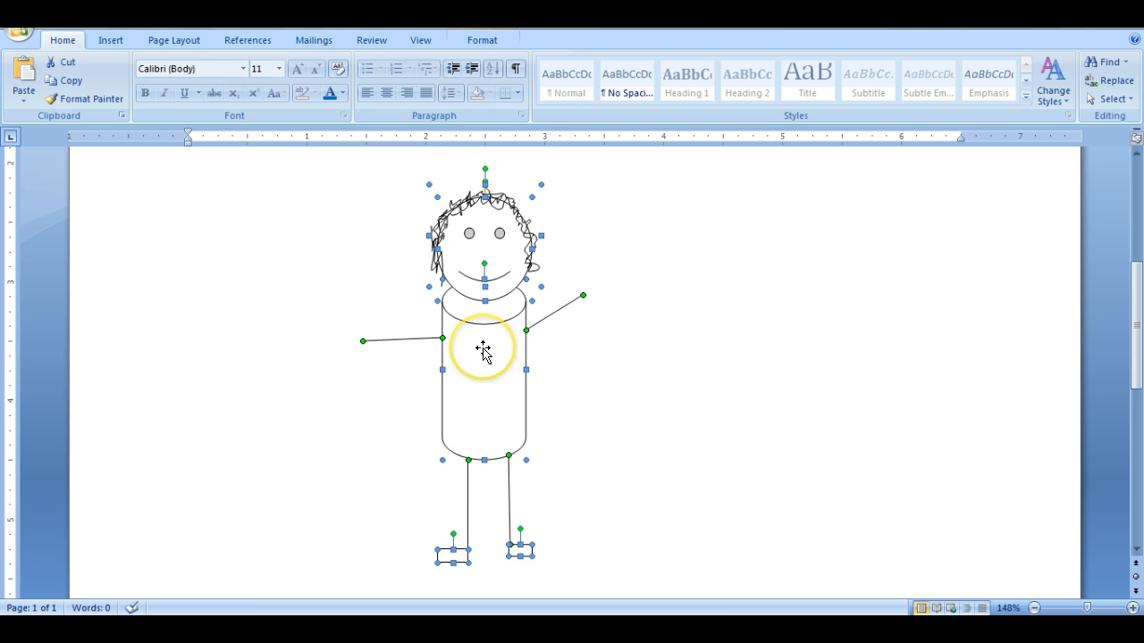
right_click(483, 349)
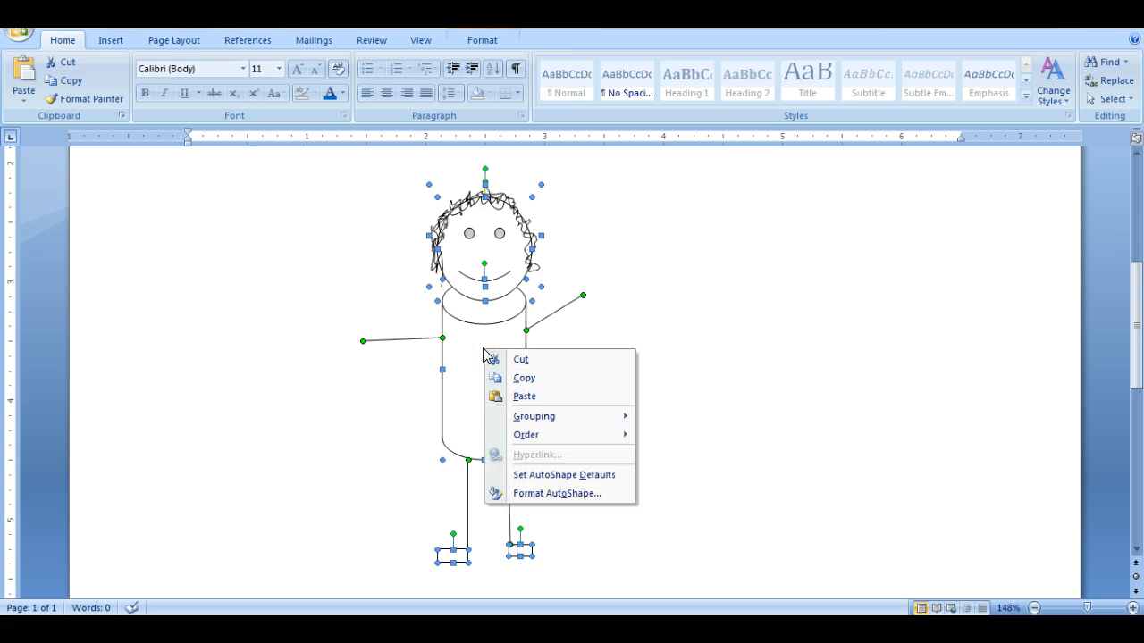
mouse_move(499, 417)
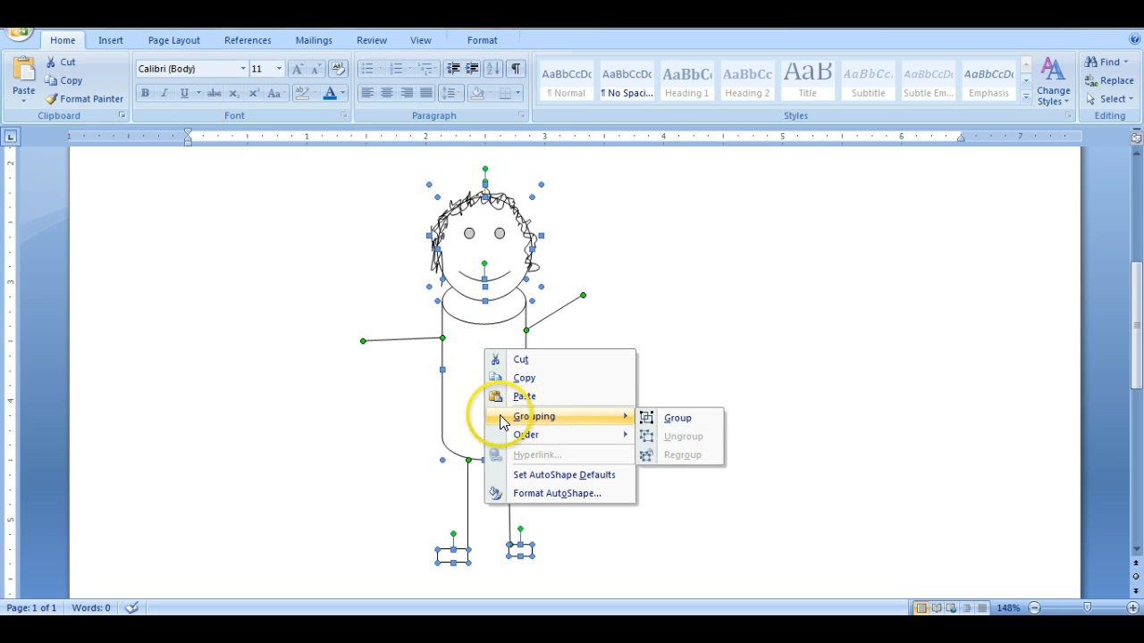
left_click(675, 418)
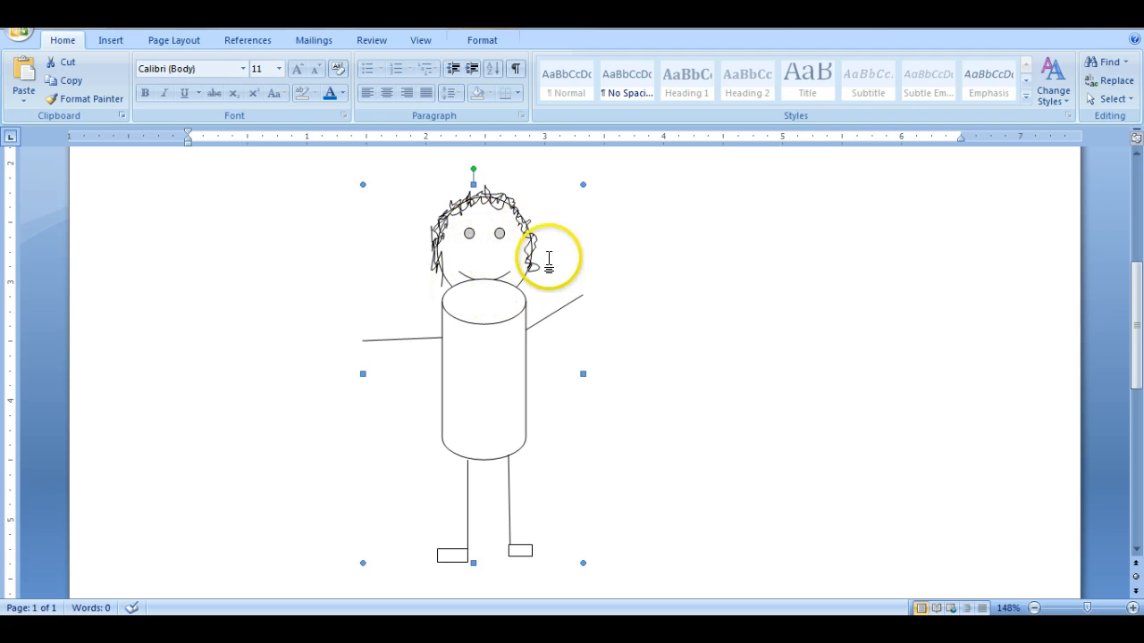
- Move the grouped figure about half an inch to the left and slightly up, and ungroup it into separate shapes
mouse_move(483, 234)
left_mouse_down()
mouse_move(705, 229)
mouse_move(225, 252)
mouse_move(666, 243)
mouse_move(340, 234)
mouse_move(360, 268)
mouse_move(722, 268)
mouse_move(426, 275)
mouse_move(331, 301)
mouse_move(582, 253)
mouse_move(724, 307)
mouse_move(424, 323)
left_mouse_up()
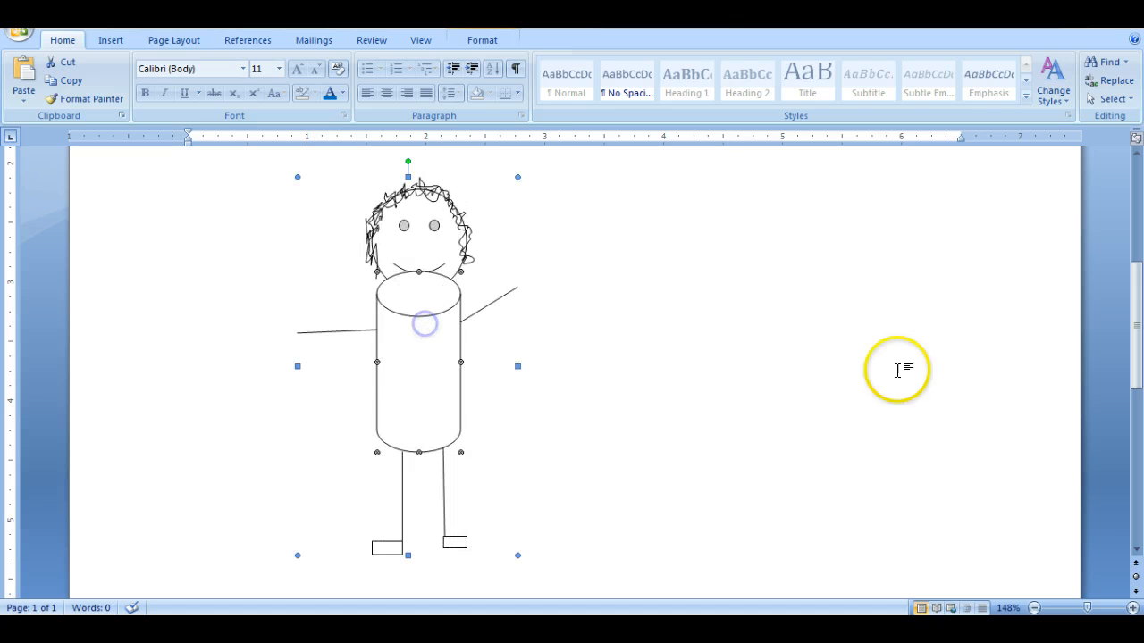
right_click(416, 354)
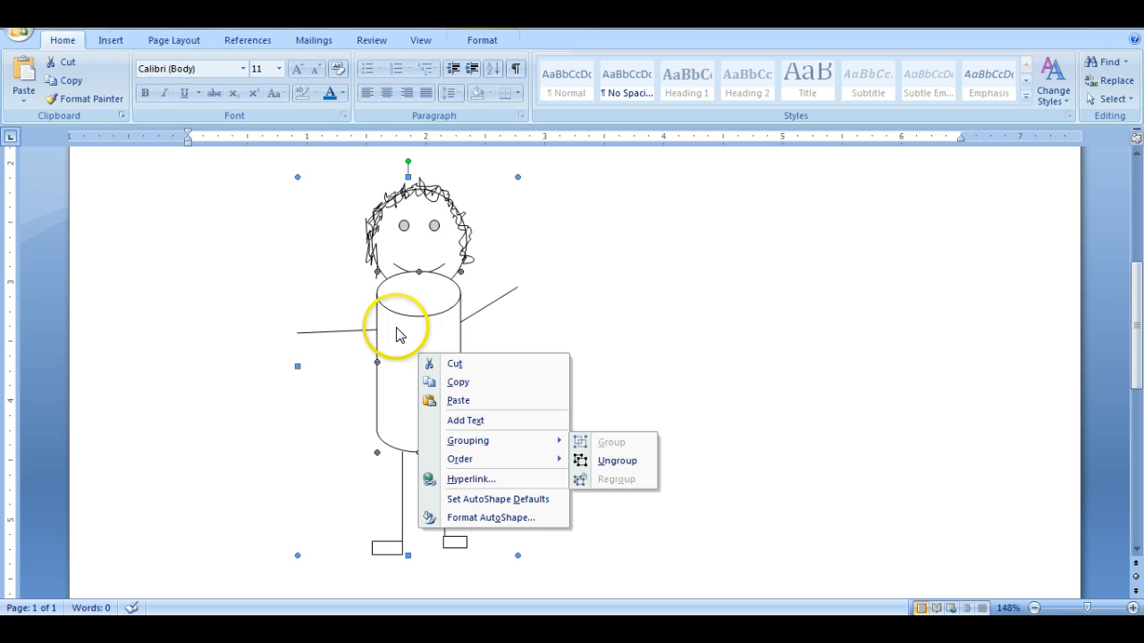
mouse_move(468, 441)
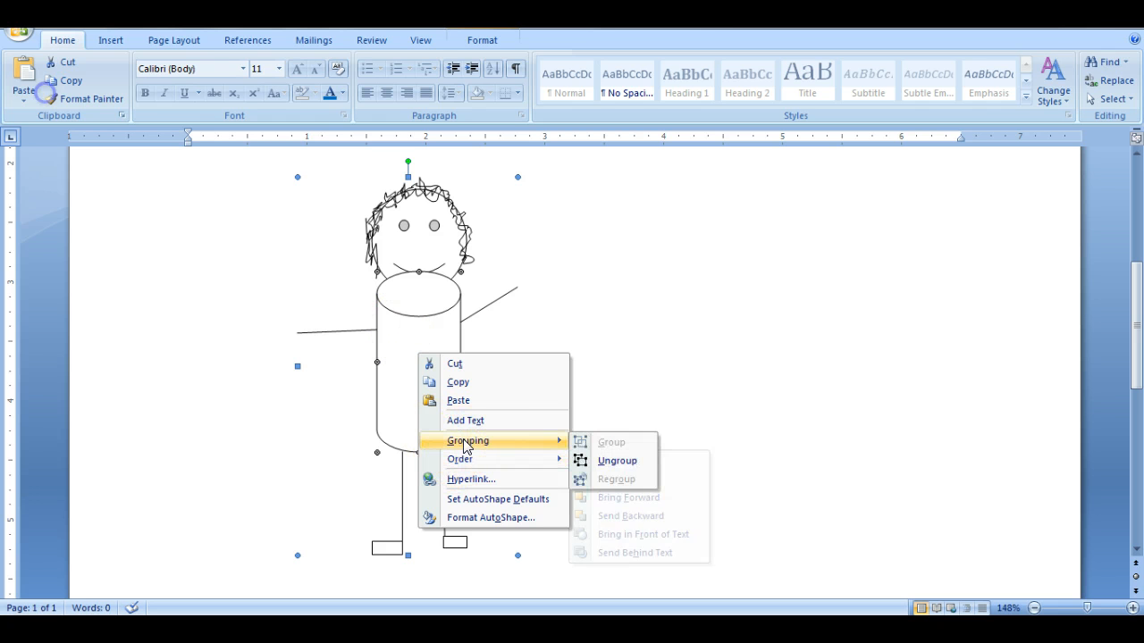
left_click(614, 467)
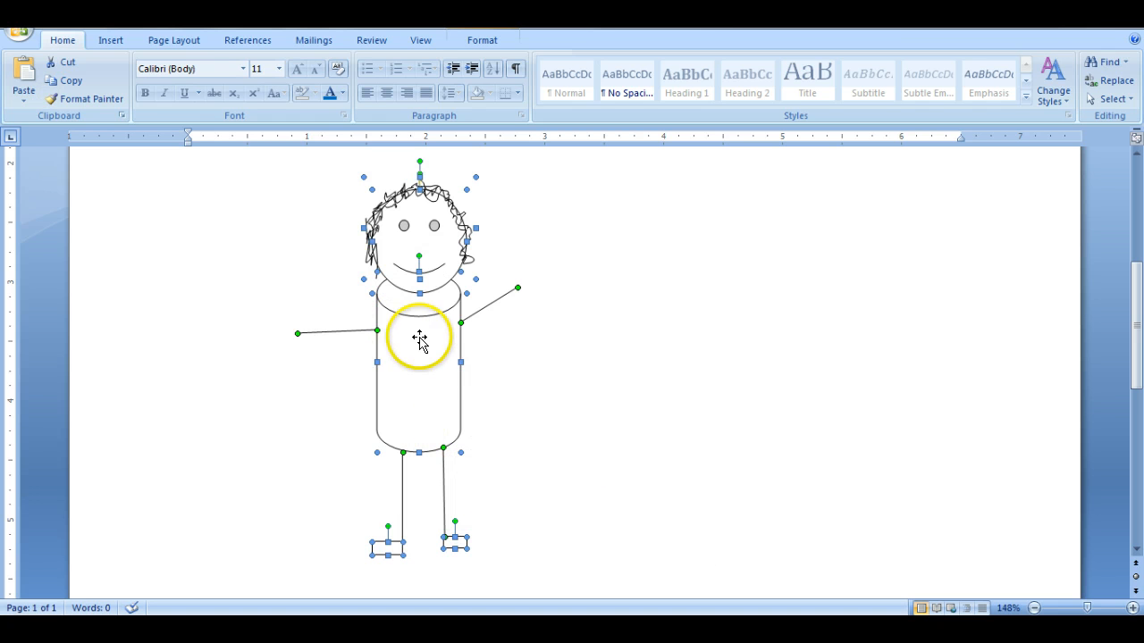
left_click(617, 345)
- Look at the text wrapping options for the cylinder body and close them without choosing one
left_click(423, 348)
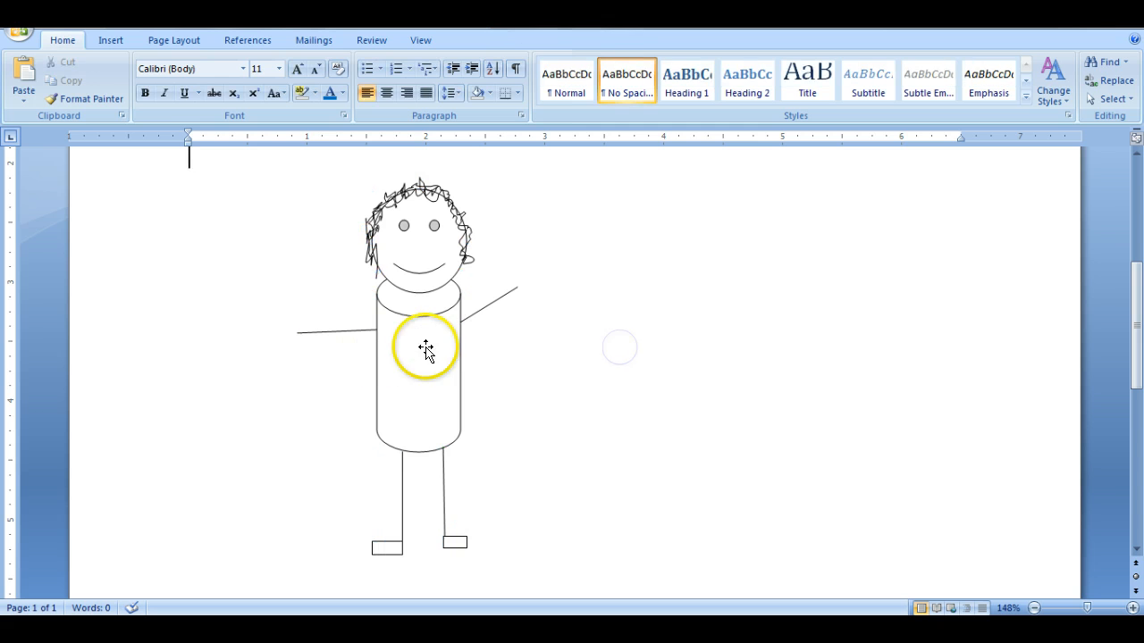
left_click(481, 39)
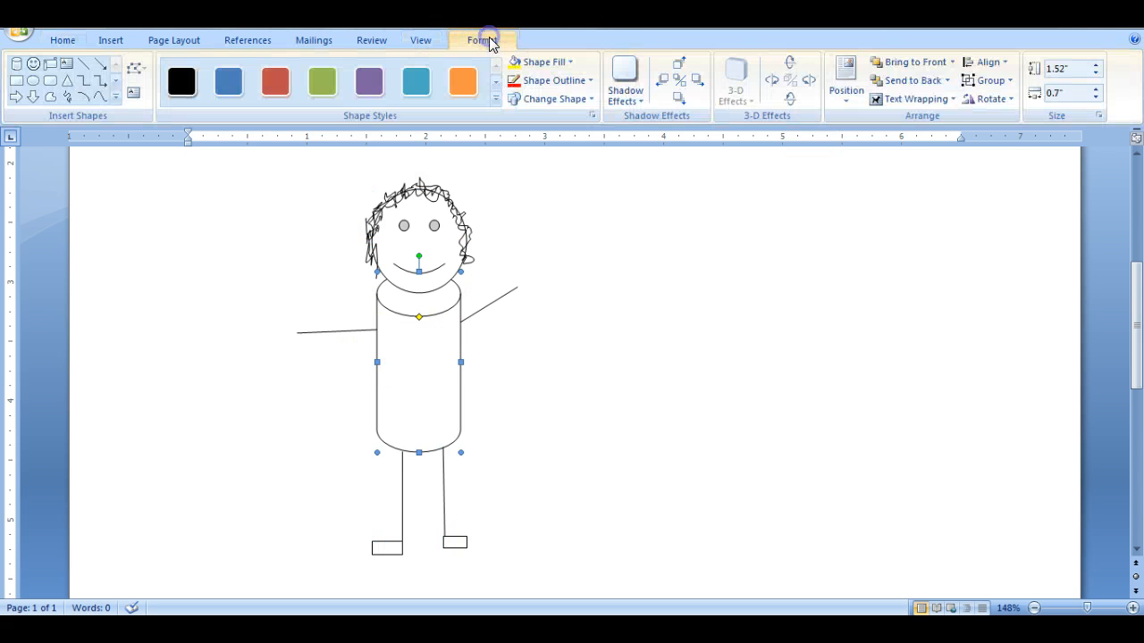
left_click(894, 100)
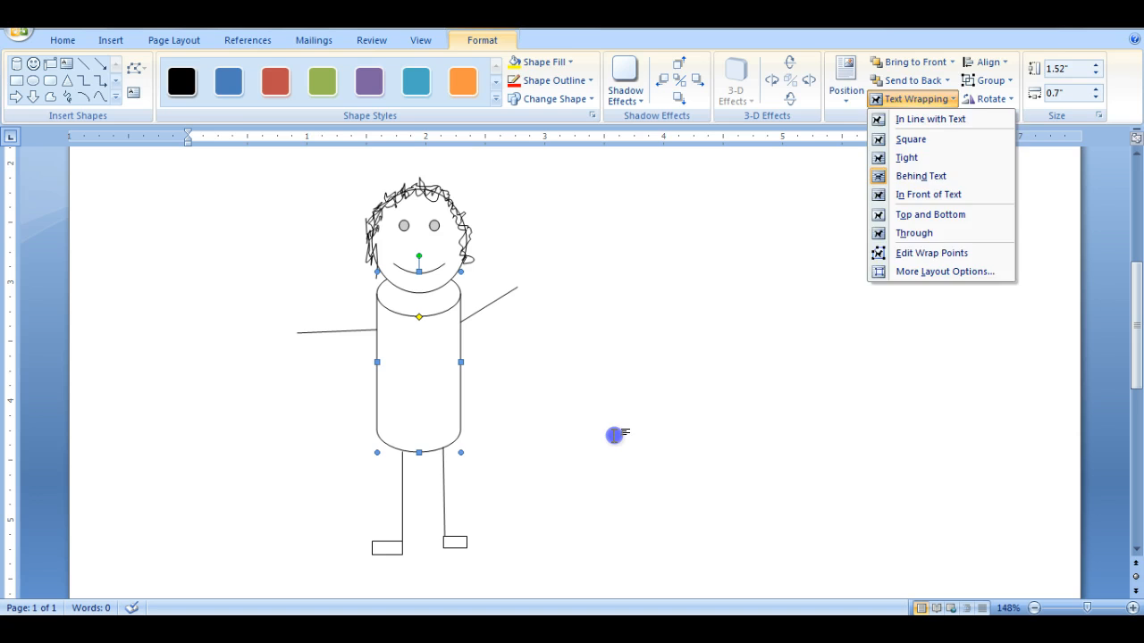
left_click(614, 435)
left_click(618, 316)
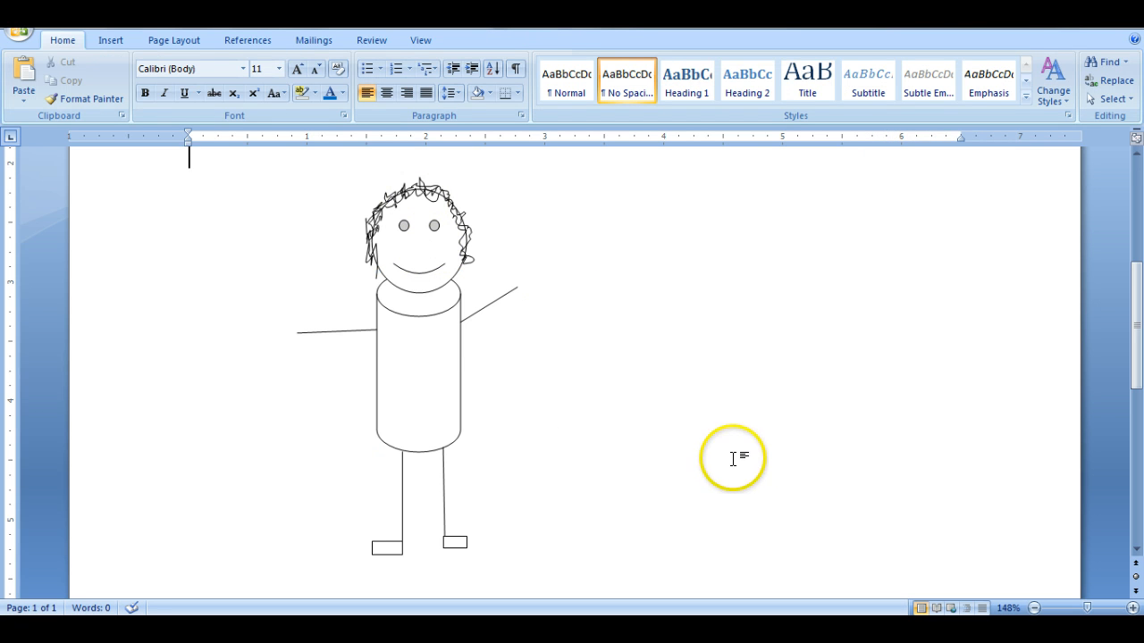